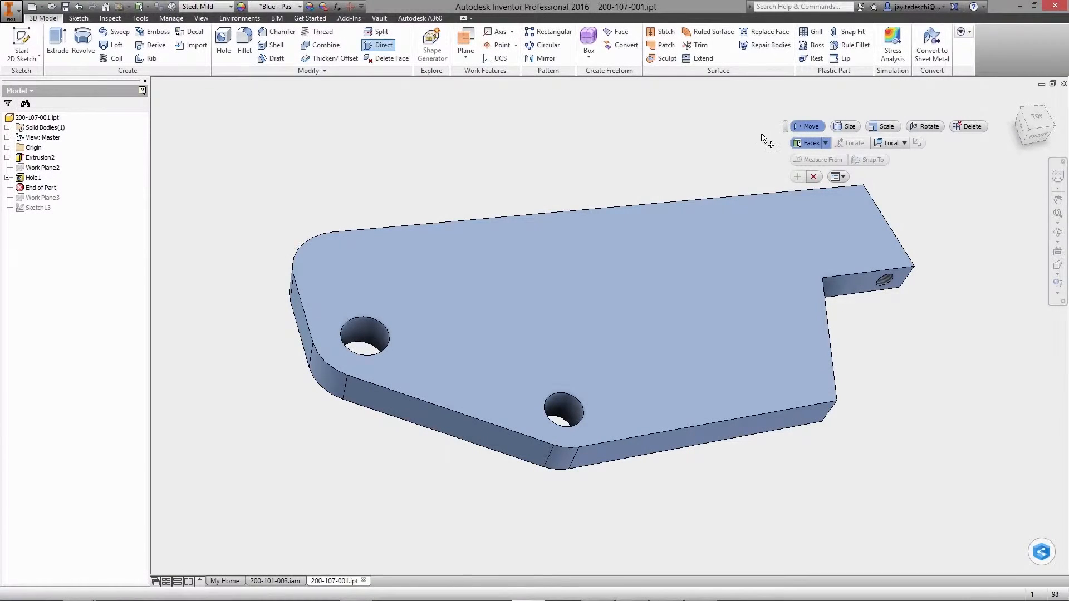
Move the side face along the plate's long straight upper edge outward by 38 mm using direct editing
{"action": "left_click", "coordinate": [621, 212]}
{"action": "right_click", "coordinate": [619, 213]}
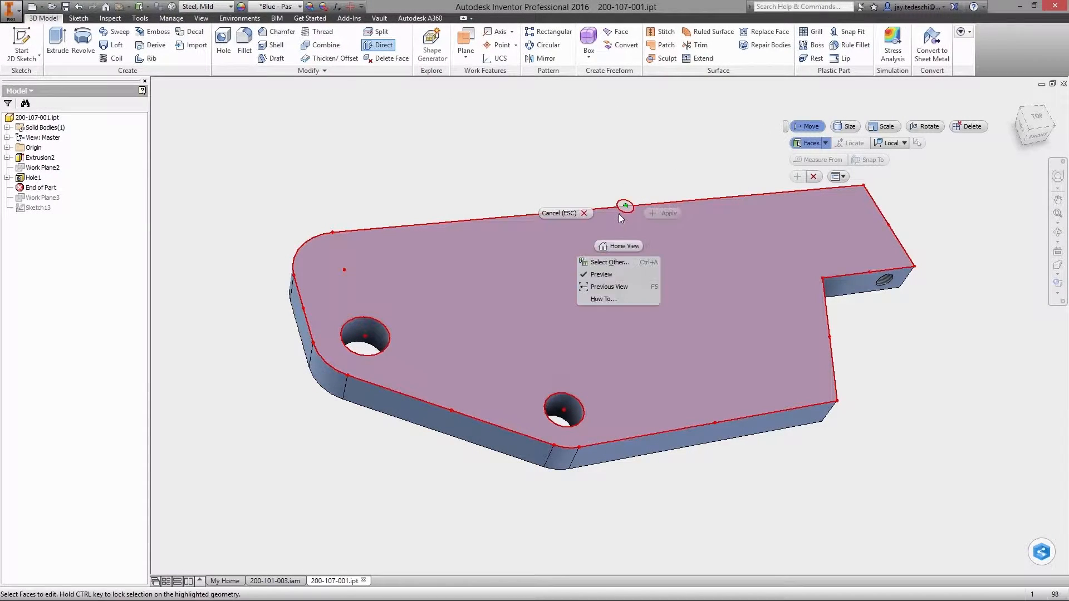
{"action": "left_click", "coordinate": [619, 263]}
{"action": "left_click", "coordinate": [619, 264]}
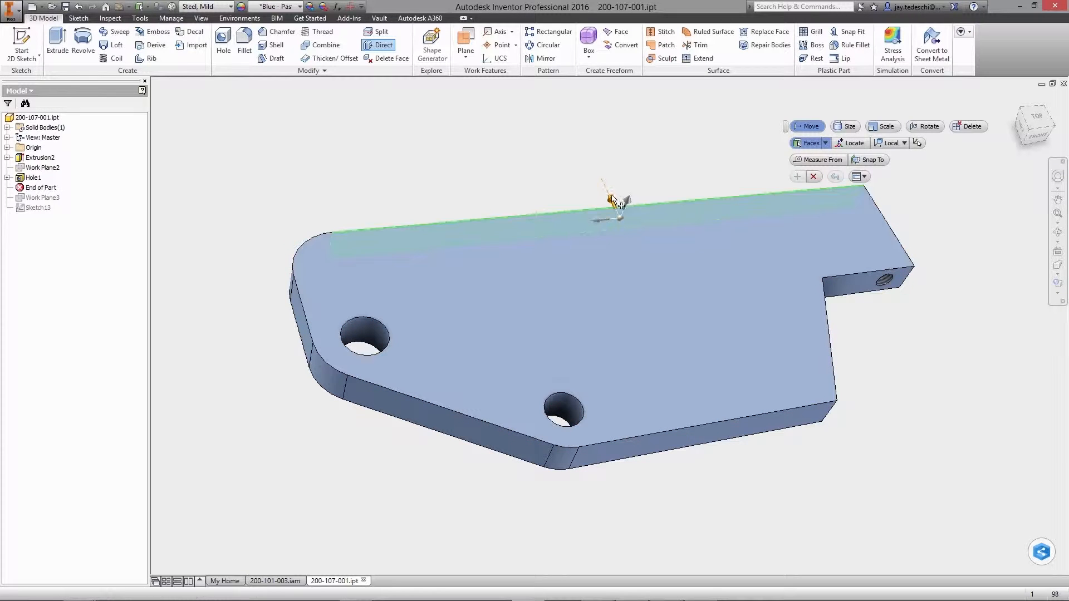
{"action": "left_click_drag", "start_coordinate": [613, 197], "coordinate": [586, 157]}
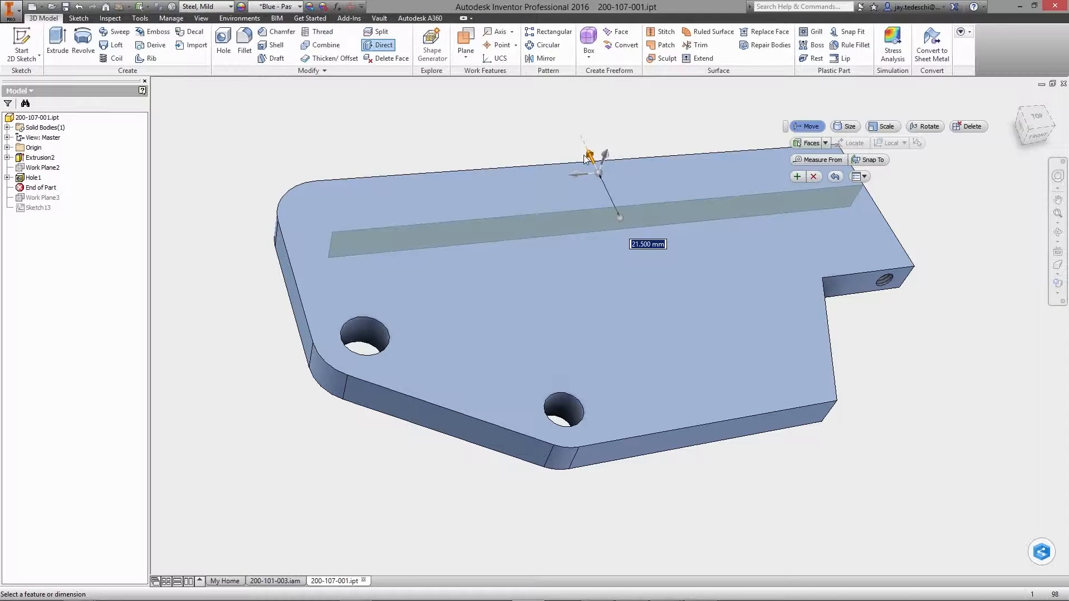
{"action": "type", "text": "38"}
{"action": "key", "text": "Return"}
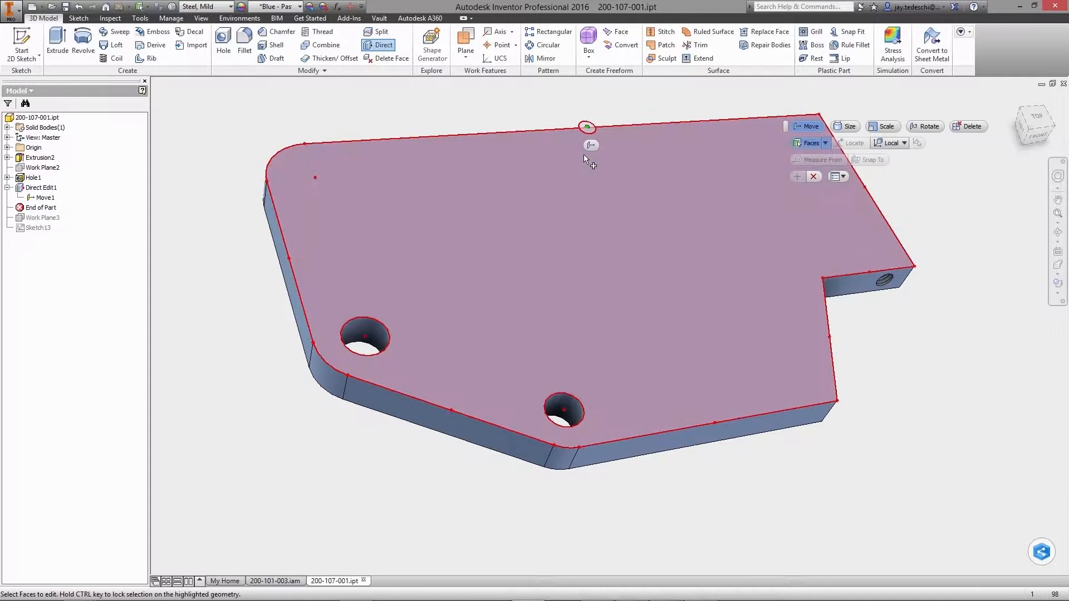
Move the side face below the threaded-hole tab outward by 16.5 mm and finish the direct edit
{"action": "right_click", "coordinate": [824, 346]}
{"action": "left_click", "coordinate": [824, 391]}
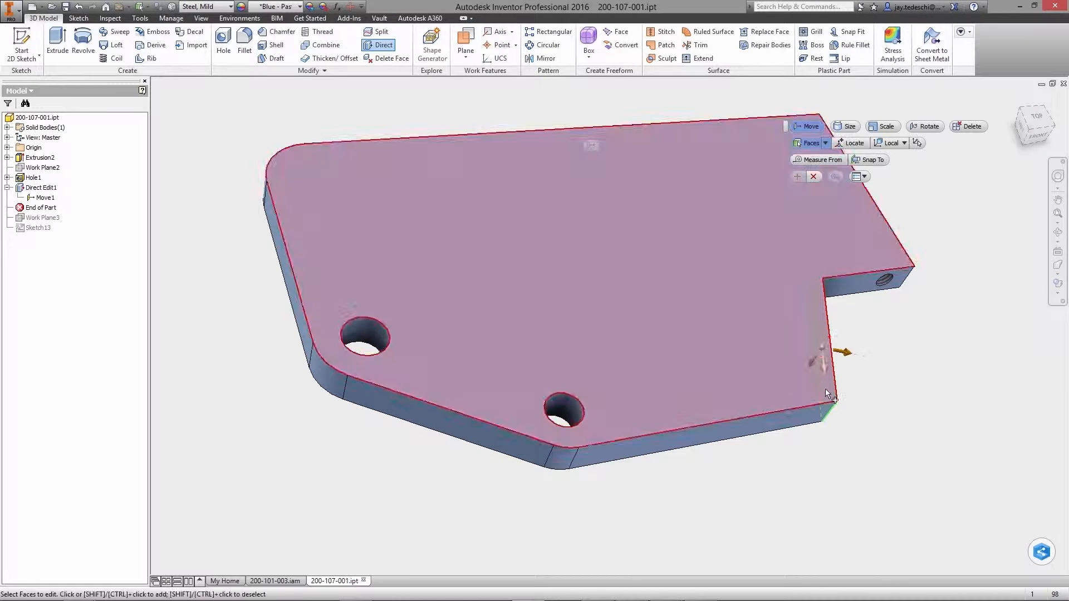
{"action": "left_click", "coordinate": [860, 359]}
{"action": "left_click_drag", "start_coordinate": [872, 365], "coordinate": [878, 358]}
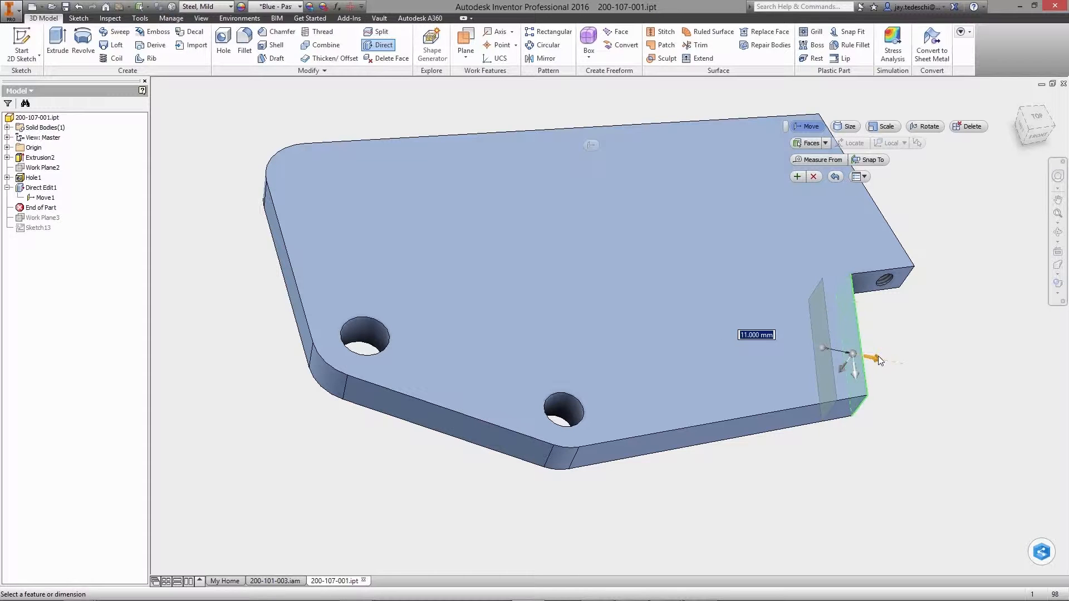
{"action": "type", "text": "16.5"}
{"action": "key", "text": "Return"}
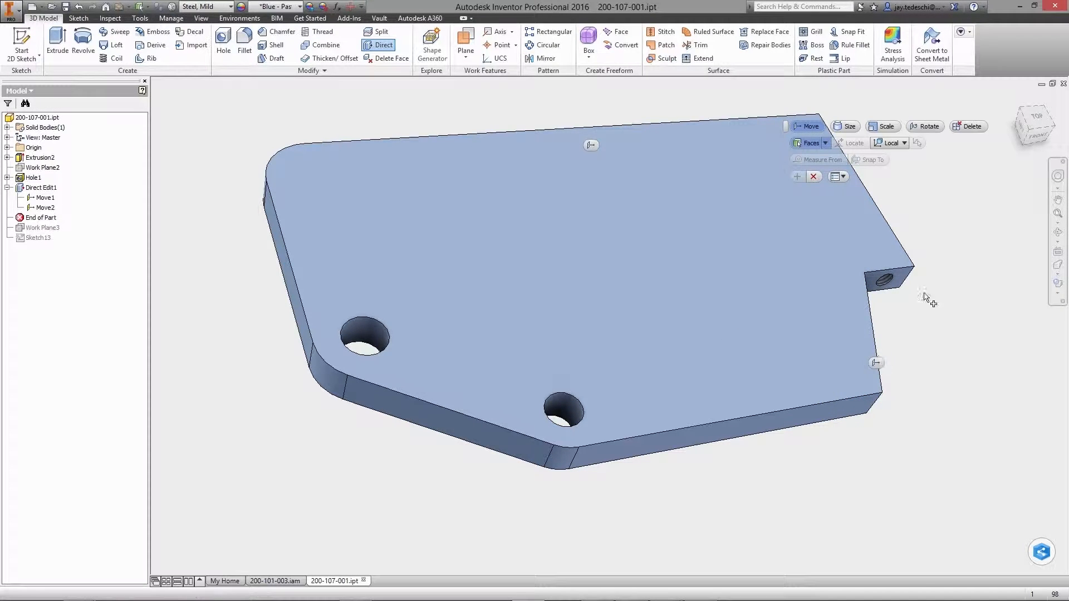
{"action": "left_click", "coordinate": [814, 177]}
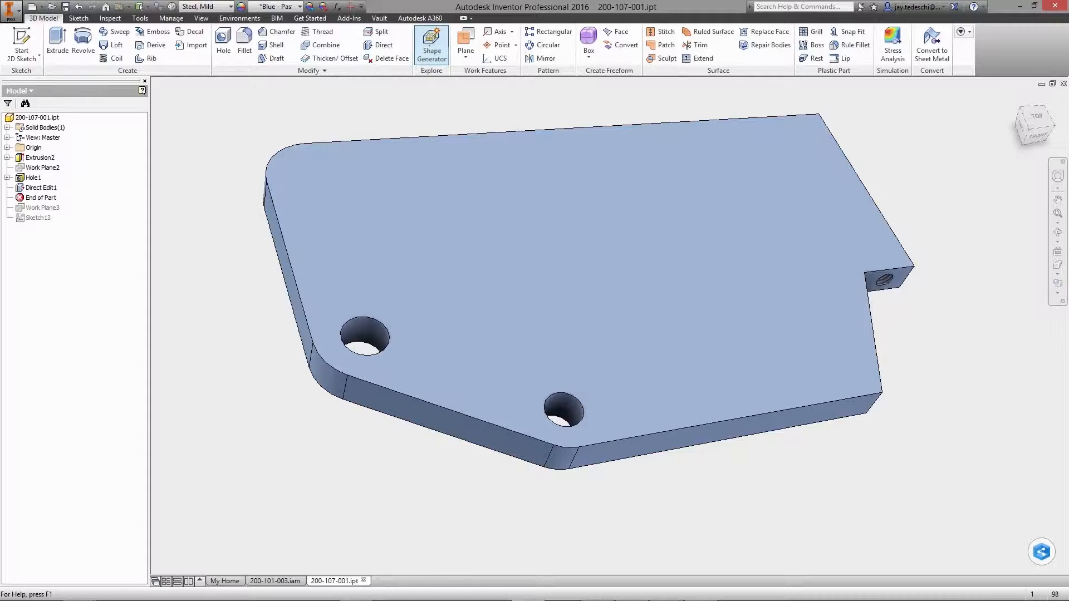
Start a Shape Generator study of the plate and assign it an override material
{"action": "left_click", "coordinate": [432, 44]}
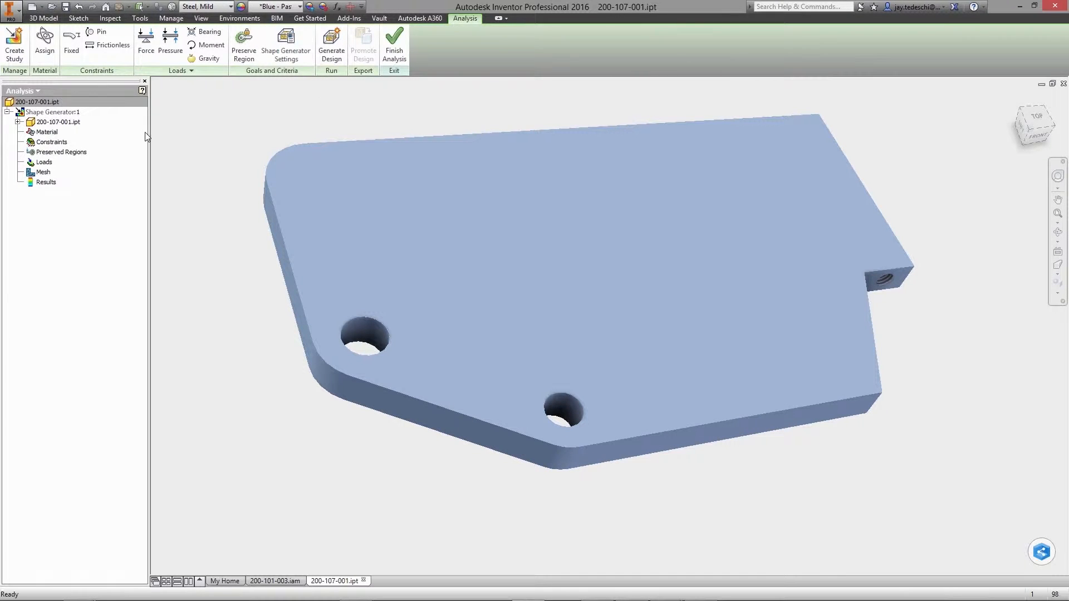
{"action": "left_click", "coordinate": [44, 42]}
{"action": "left_click", "coordinate": [321, 116]}
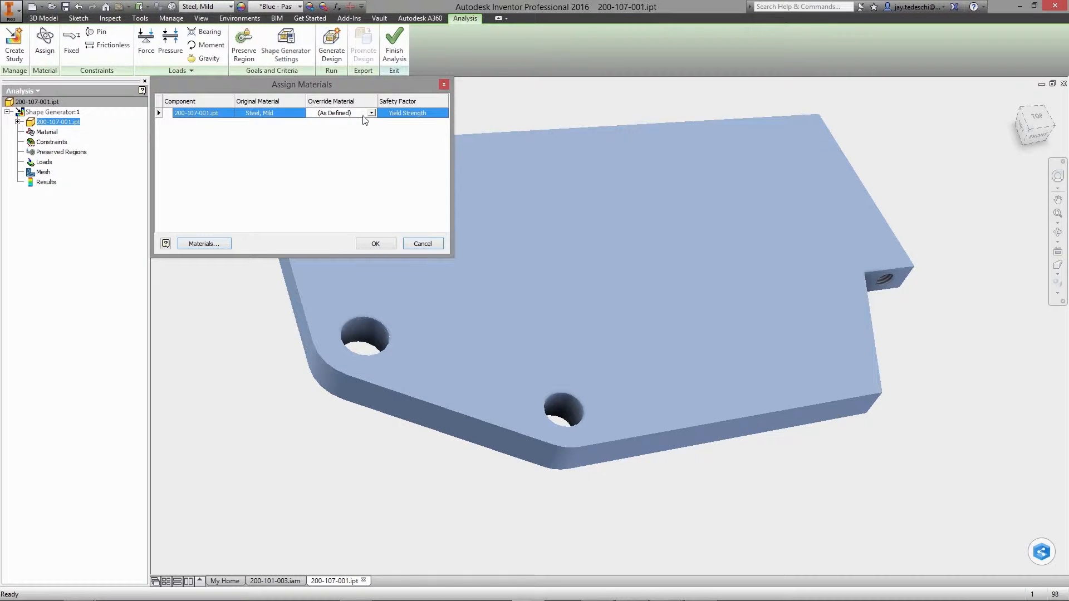
{"action": "left_click", "coordinate": [371, 112]}
{"action": "left_click_drag", "start_coordinate": [418, 146], "coordinate": [423, 253]}
{"action": "left_click", "coordinate": [341, 329]}
{"action": "left_click", "coordinate": [376, 244]}
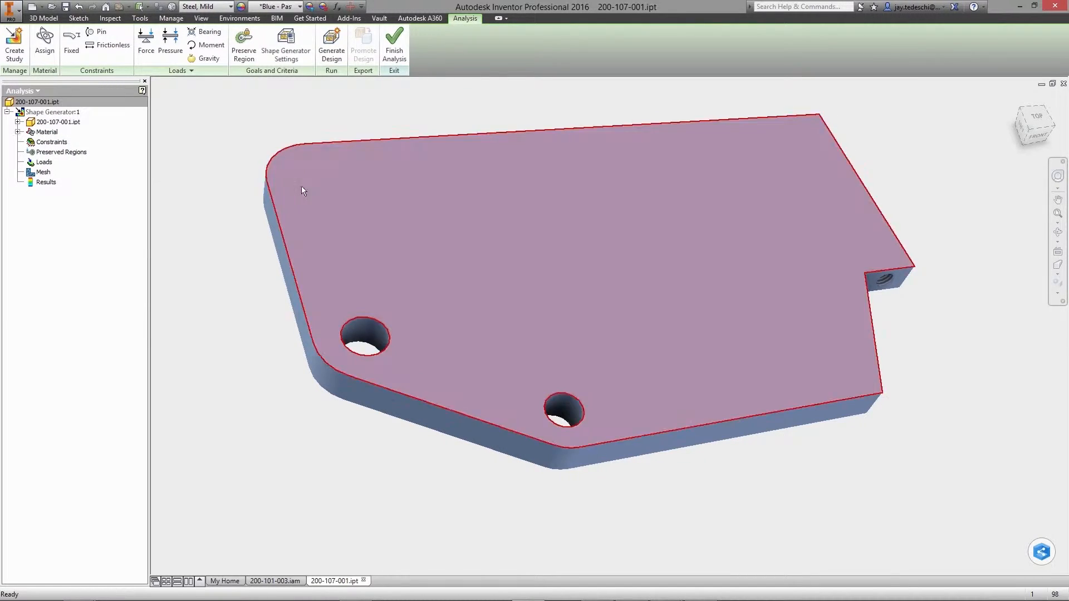
Add a pin constraint to the smaller through hole and a frictionless constraint to the tab face with the threaded hole
{"action": "left_click", "coordinate": [97, 32]}
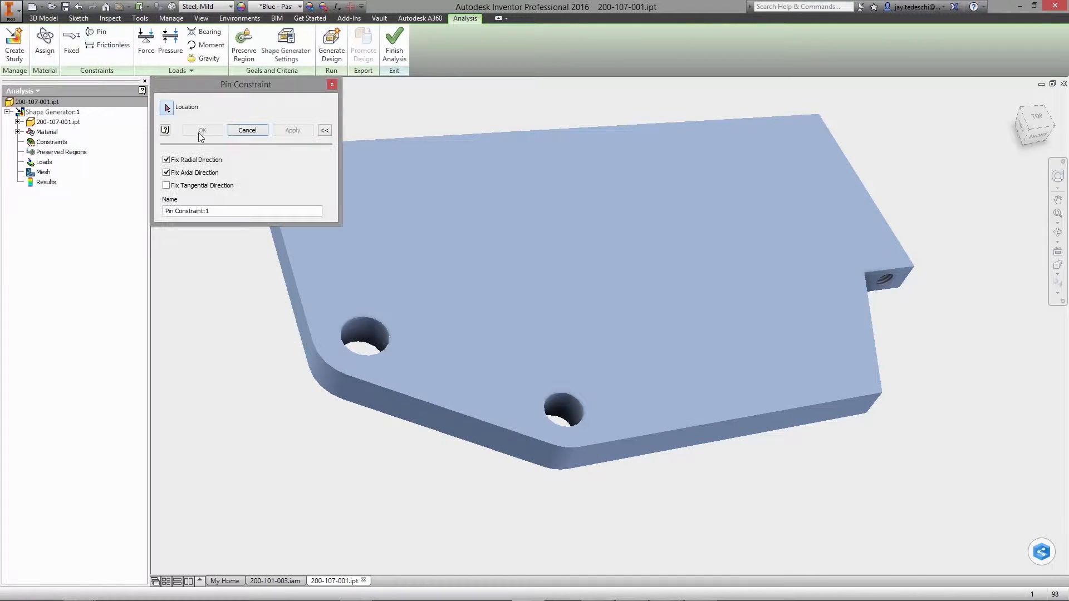
{"action": "left_click", "coordinate": [566, 403]}
{"action": "left_click", "coordinate": [203, 130]}
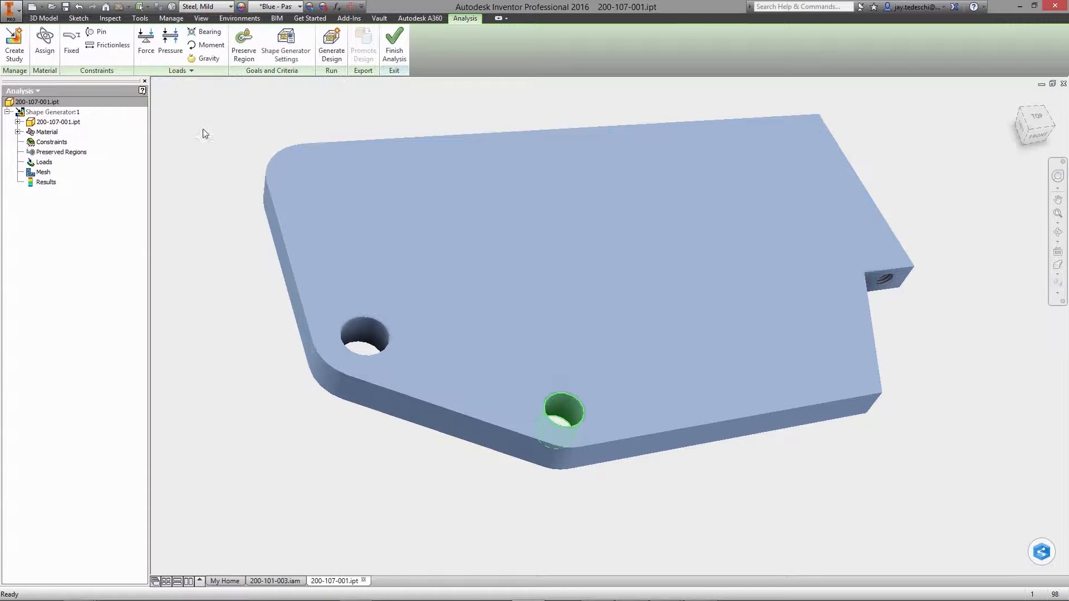
{"action": "left_click", "coordinate": [108, 45]}
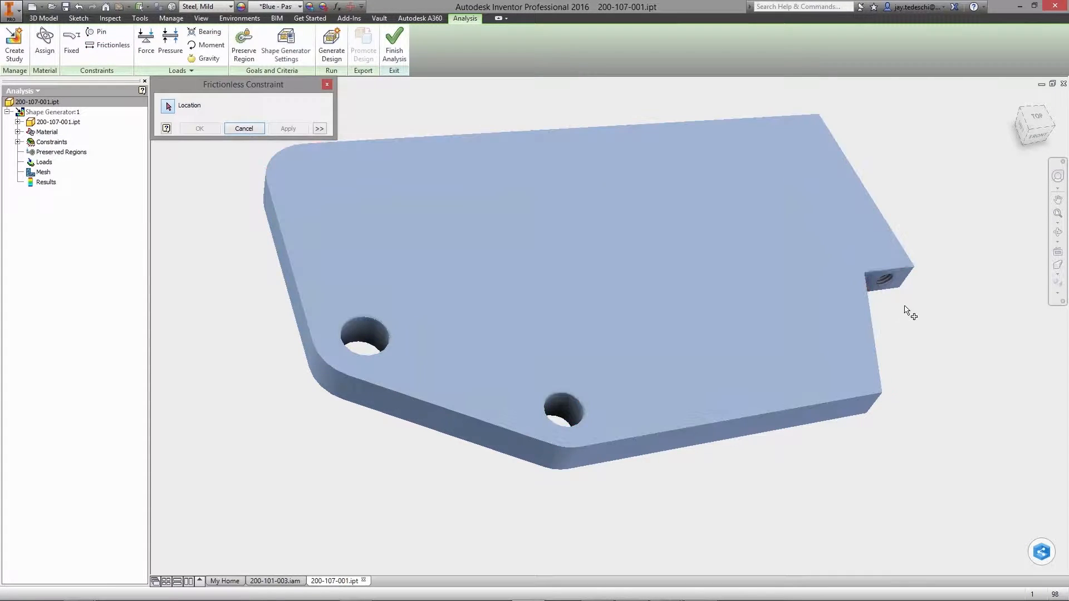
{"action": "left_click", "coordinate": [901, 287]}
{"action": "left_click", "coordinate": [200, 129]}
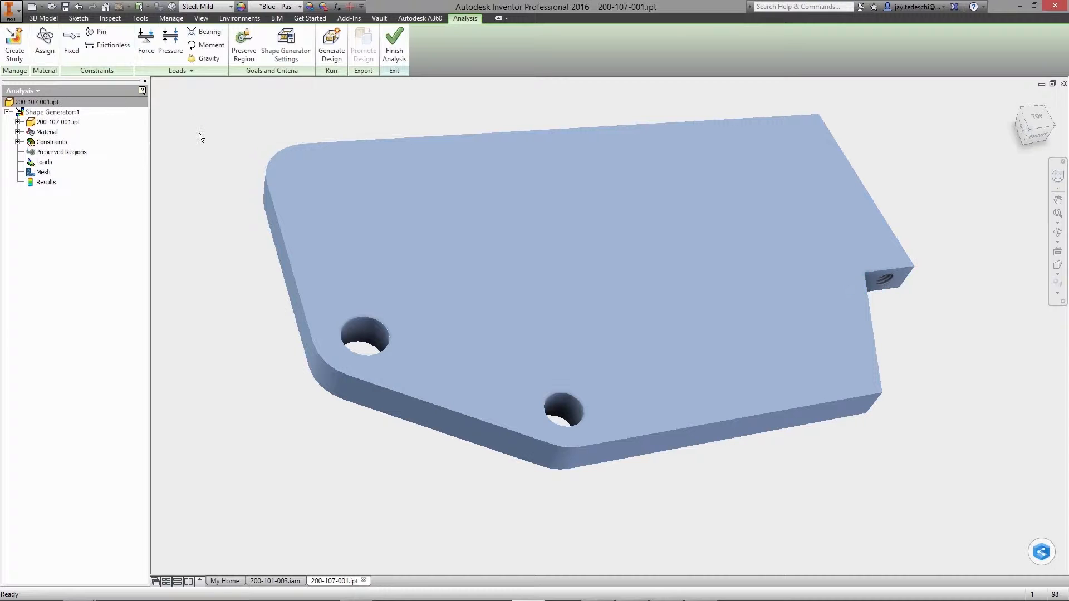
Apply a bearing load to the larger hole near the rounded corner, directed along the plate's short straight edge
{"action": "left_click", "coordinate": [206, 32]}
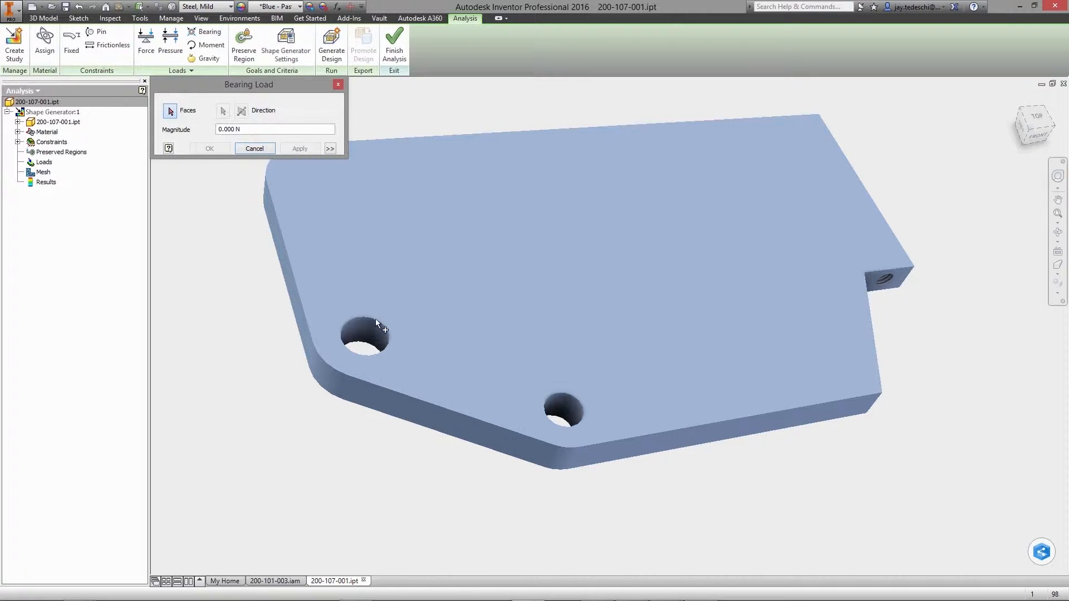
{"action": "left_click", "coordinate": [367, 334]}
{"action": "left_click", "coordinate": [222, 110]}
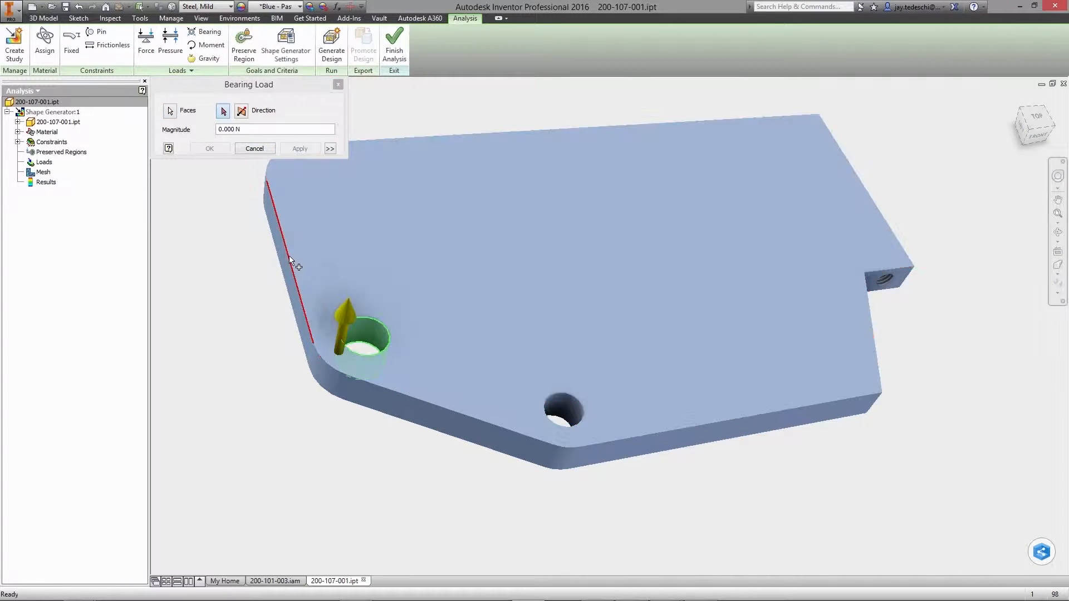
{"action": "left_click", "coordinate": [284, 245]}
{"action": "left_click", "coordinate": [253, 129]}
{"action": "type", "text": "1000"}
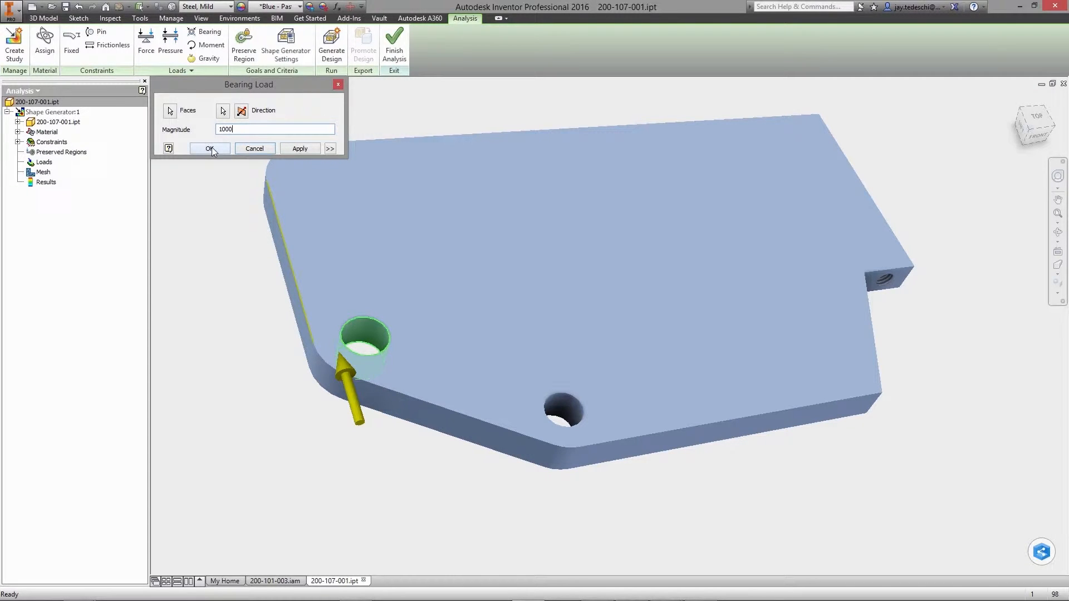
{"action": "left_click", "coordinate": [210, 148]}
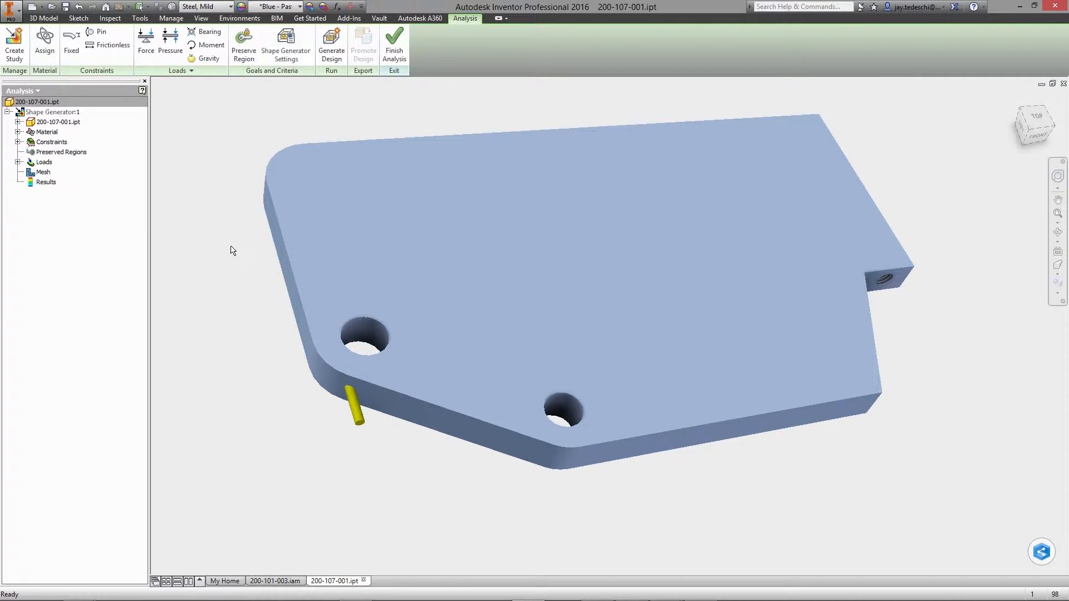
Preserve cylindrical regions of 15 mm and 13 mm radius around the two through holes and an aligned box region around the threaded-hole tab
{"action": "left_click", "coordinate": [244, 44]}
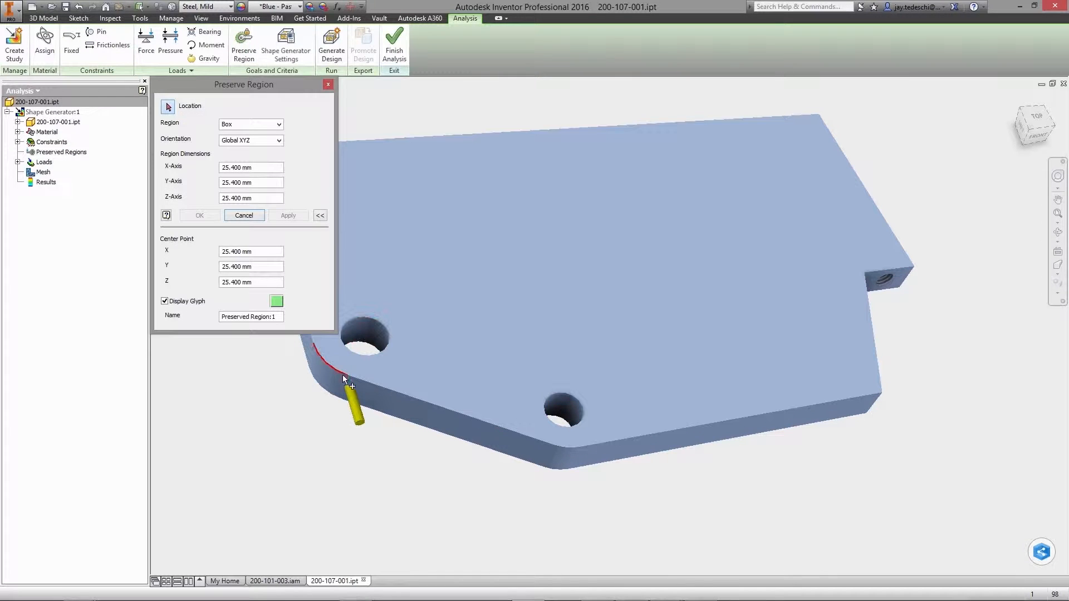
{"action": "left_click", "coordinate": [330, 380]}
{"action": "left_click", "coordinate": [288, 215]}
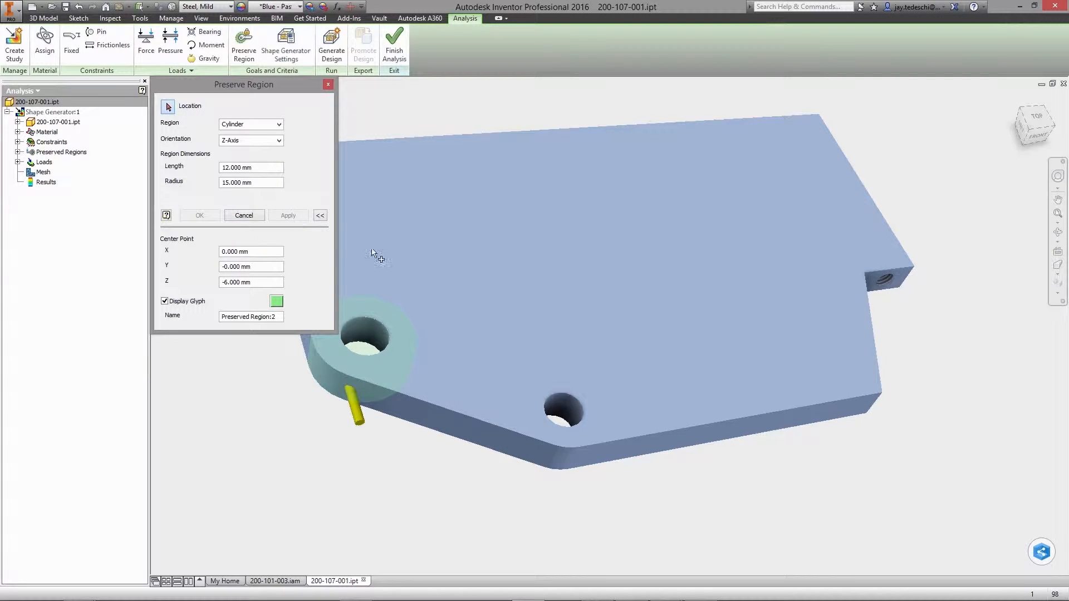
{"action": "left_click", "coordinate": [554, 456]}
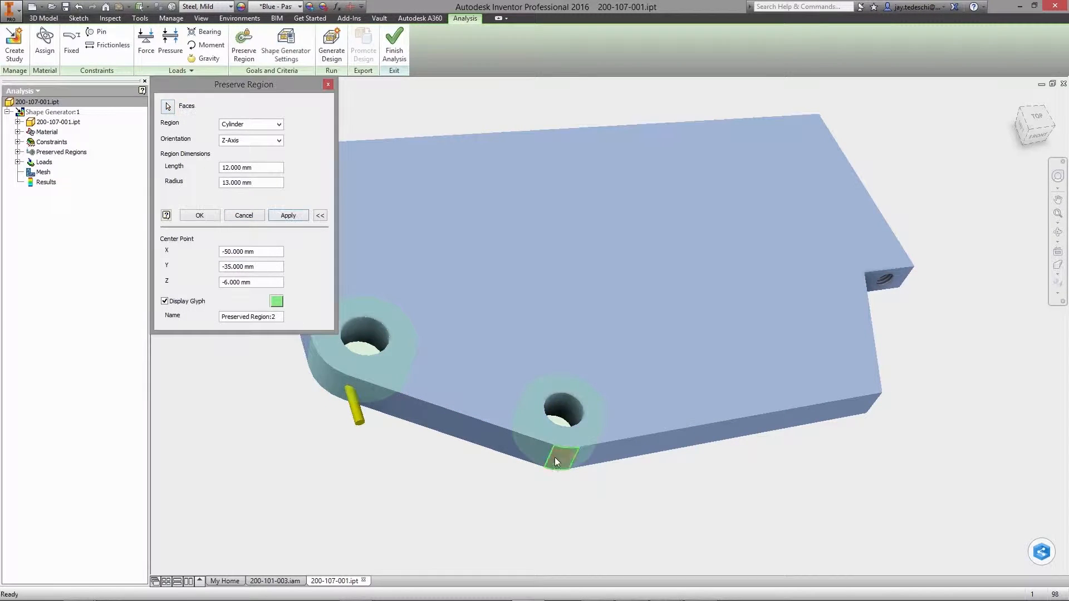
{"action": "left_click", "coordinate": [294, 218]}
{"action": "left_click", "coordinate": [891, 287]}
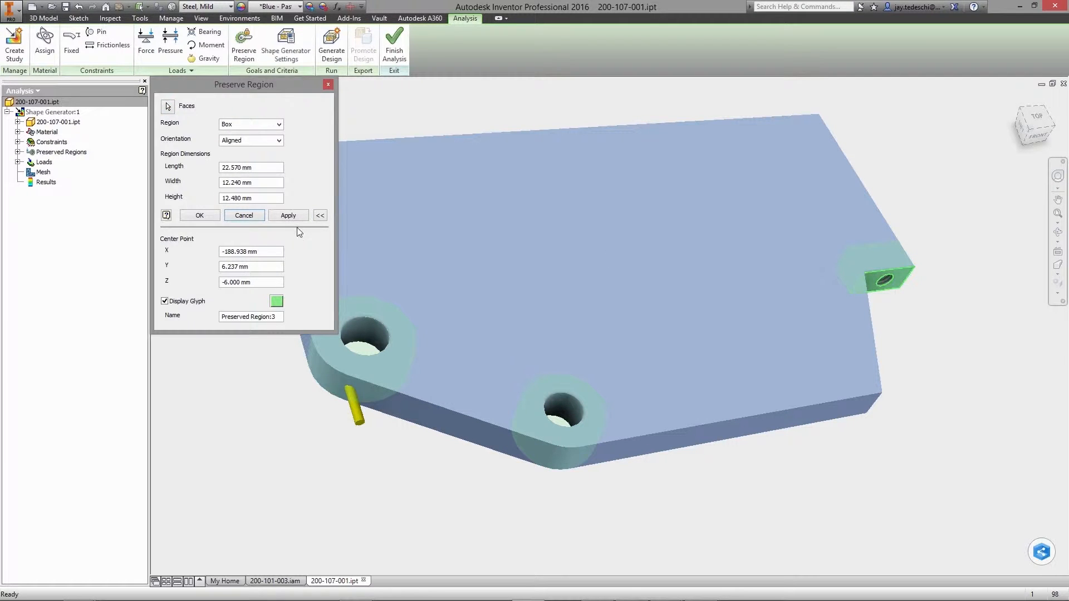
{"action": "left_click", "coordinate": [200, 215]}
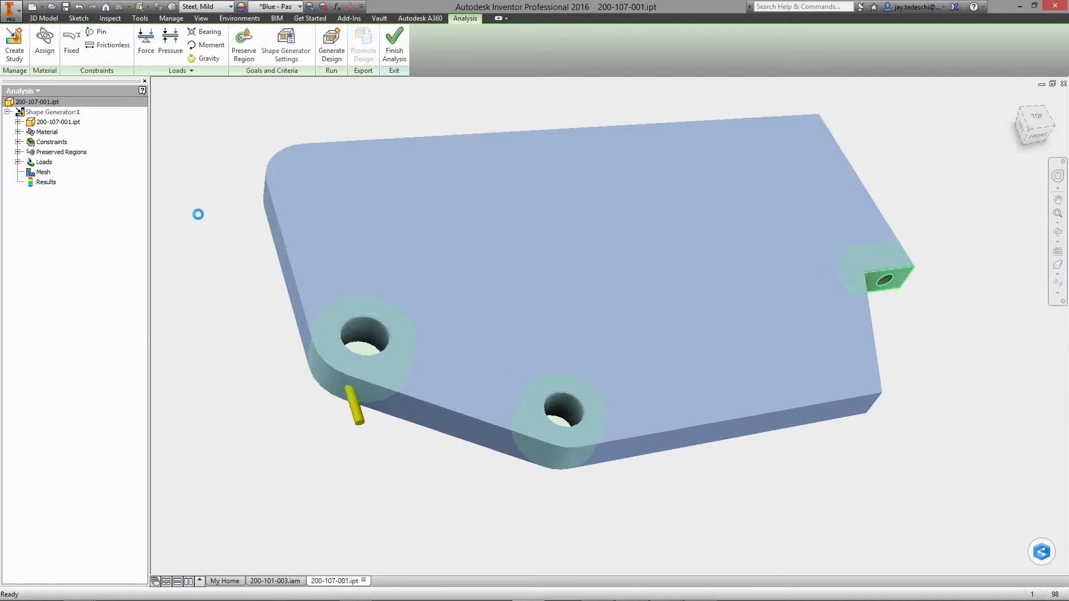
Set the mass reduction target to 75% of the original and run the design generation
{"action": "left_click", "coordinate": [286, 45]}
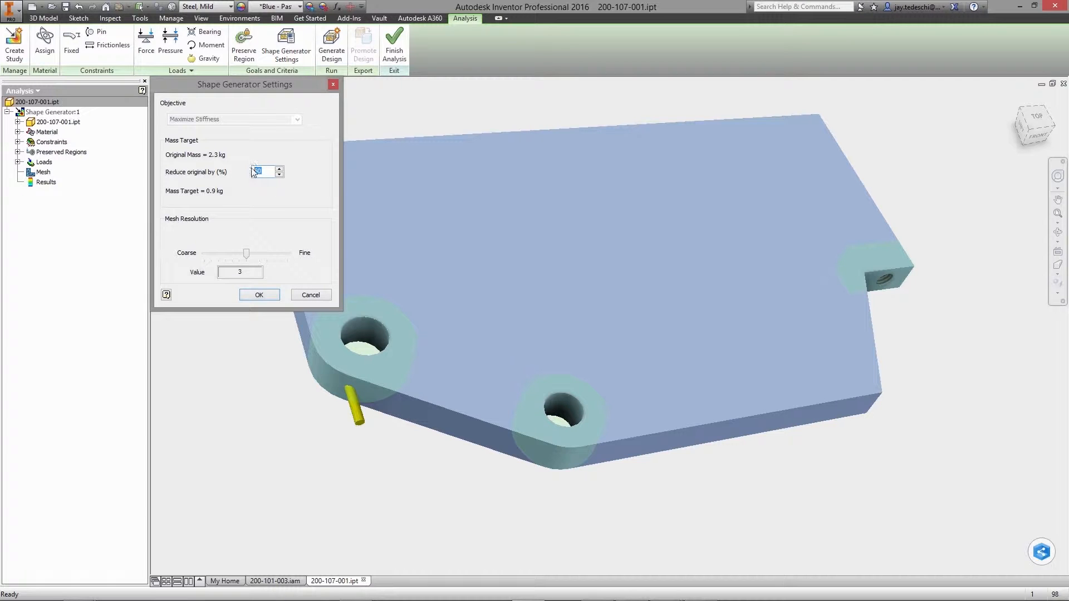
{"action": "type", "text": "75"}
{"action": "left_click", "coordinate": [260, 294]}
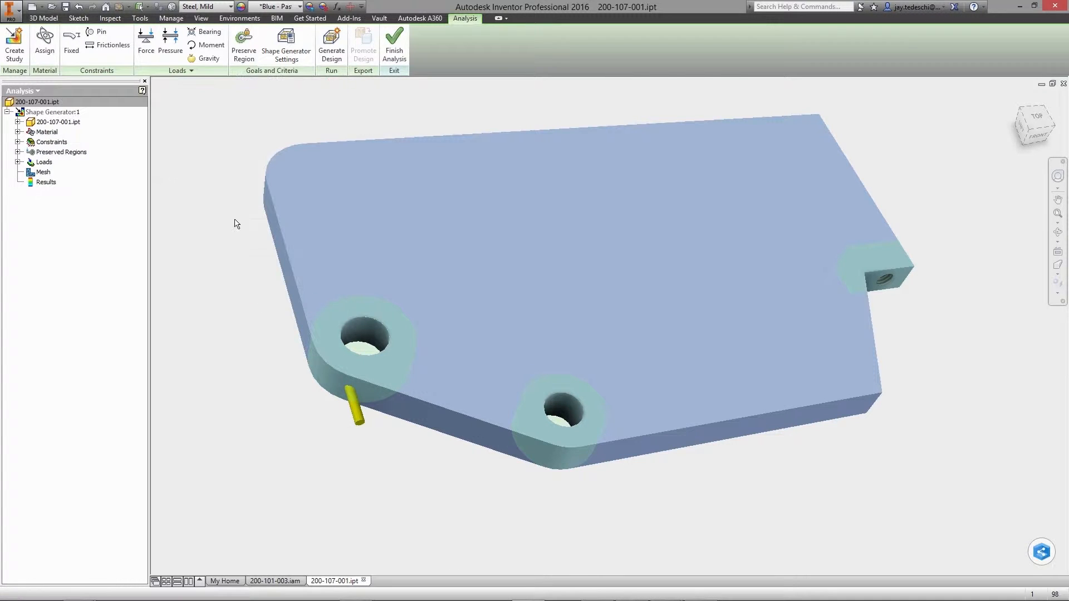
{"action": "left_click", "coordinate": [336, 52]}
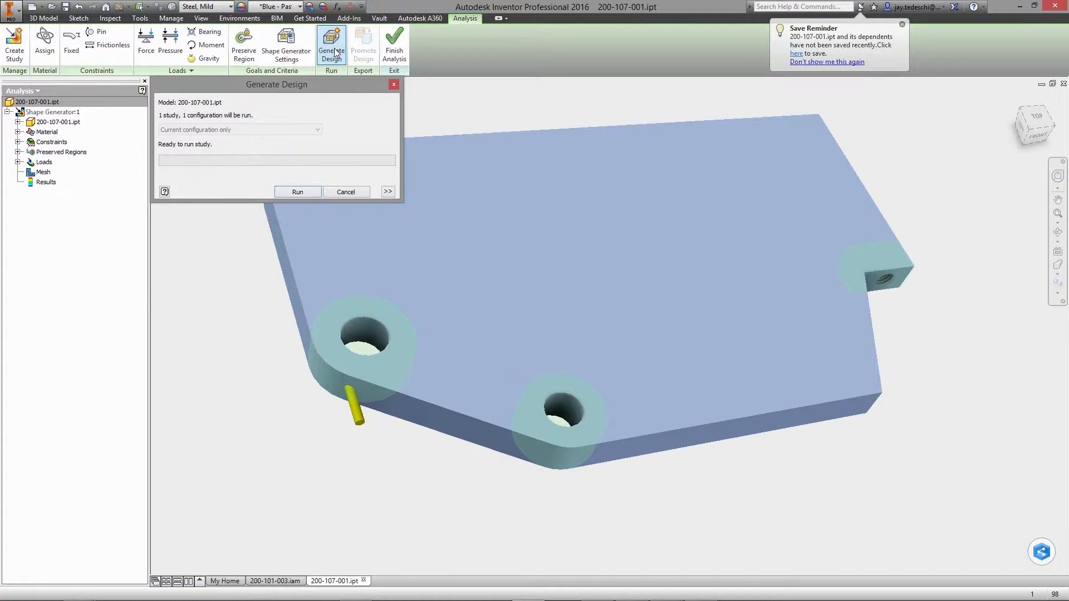
{"action": "left_click", "coordinate": [298, 192]}
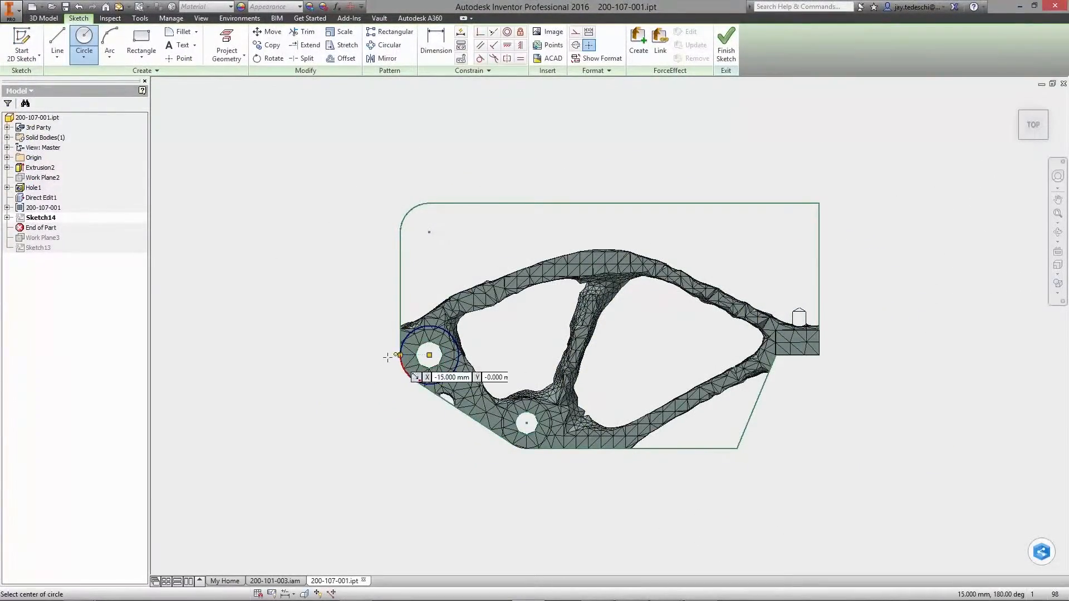
Sketch circles concentric with the two through holes, 15 mm radius around the larger and 13 mm around the smaller
{"action": "left_click", "coordinate": [399, 355]}
{"action": "left_click", "coordinate": [526, 424]}
{"action": "left_click", "coordinate": [527, 449]}
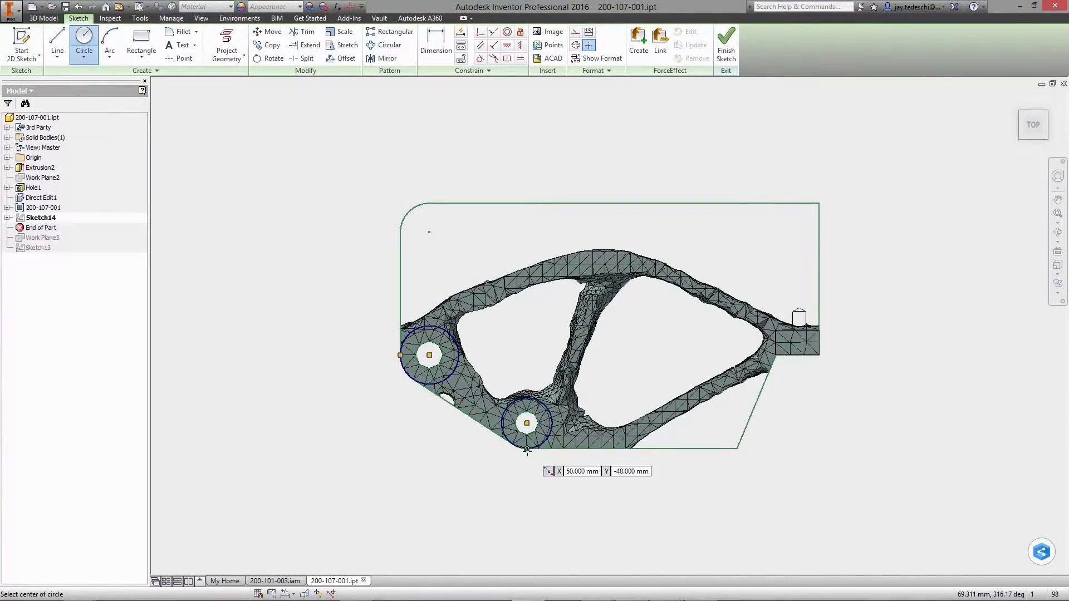
Sketch a line joining the inner sides of the two circles and constrain it parallel to the plate's slanted lower edge
{"action": "right_click", "coordinate": [409, 468]}
{"action": "left_click", "coordinate": [411, 434]}
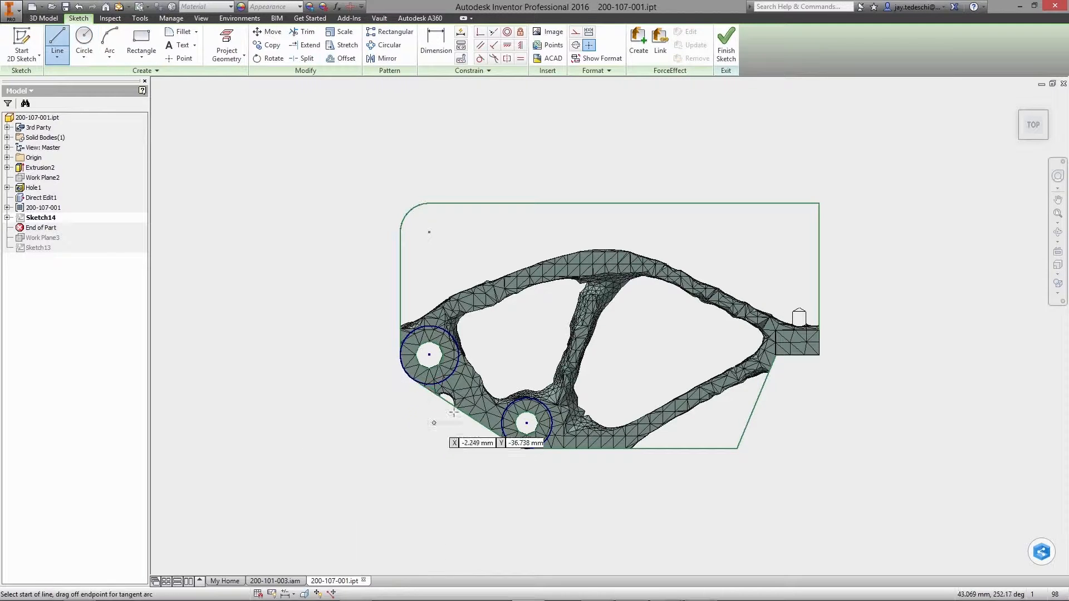
{"action": "left_click", "coordinate": [458, 376]}
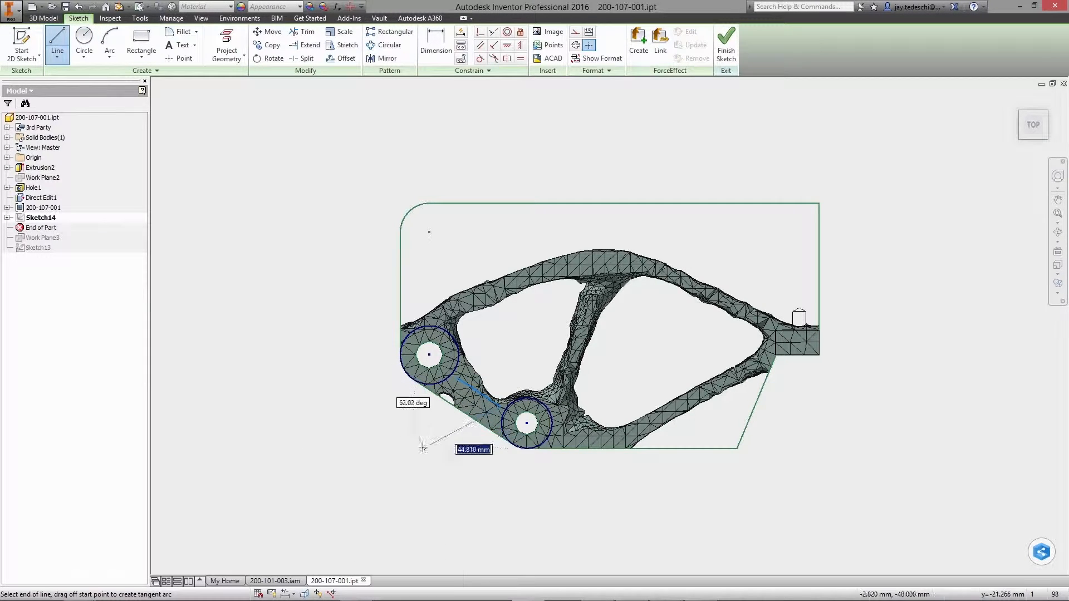
{"action": "key", "text": "Escape"}
{"action": "right_click", "coordinate": [382, 418]}
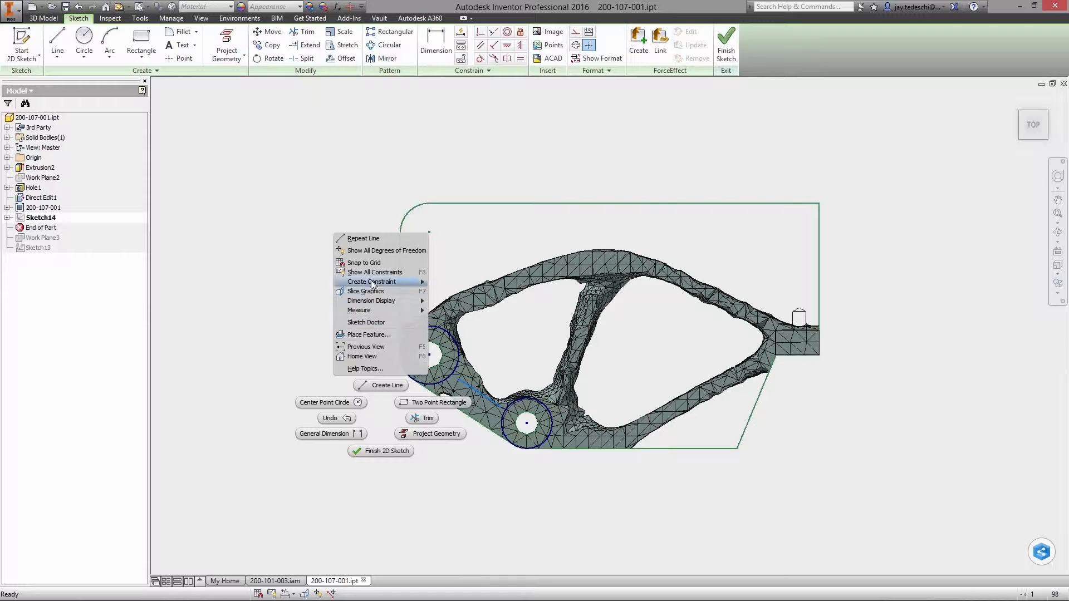
{"action": "mouse_move", "coordinate": [372, 283]}
{"action": "left_click", "coordinate": [459, 275]}
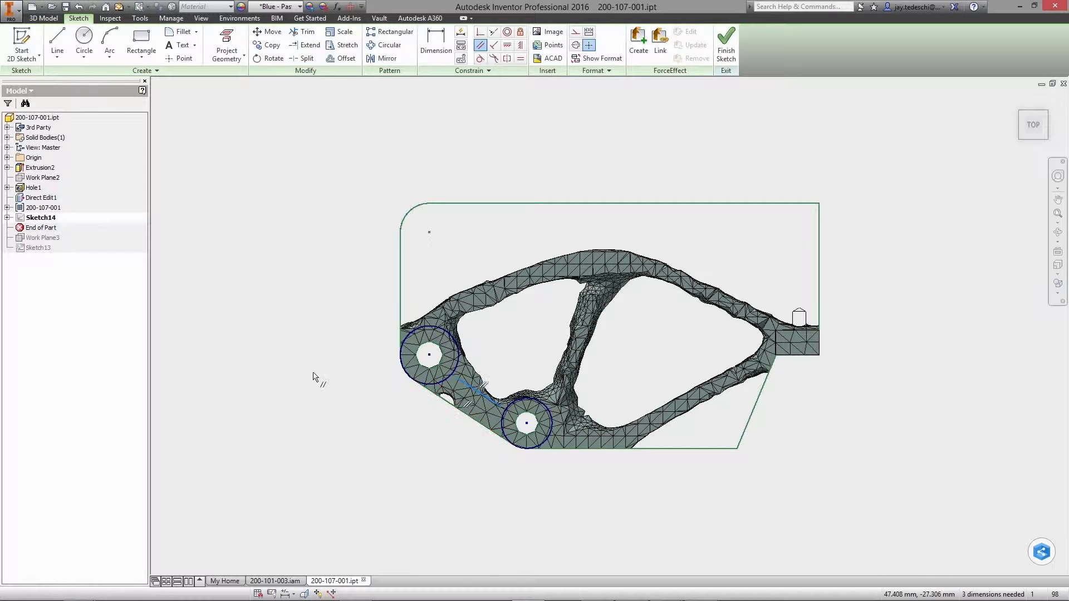
Dimension the distance between the new line and the parallel slanted plate edge as 15 mm
{"action": "right_click", "coordinate": [312, 314]}
{"action": "left_click", "coordinate": [287, 329]}
{"action": "left_click", "coordinate": [473, 388]}
{"action": "left_click", "coordinate": [464, 412]}
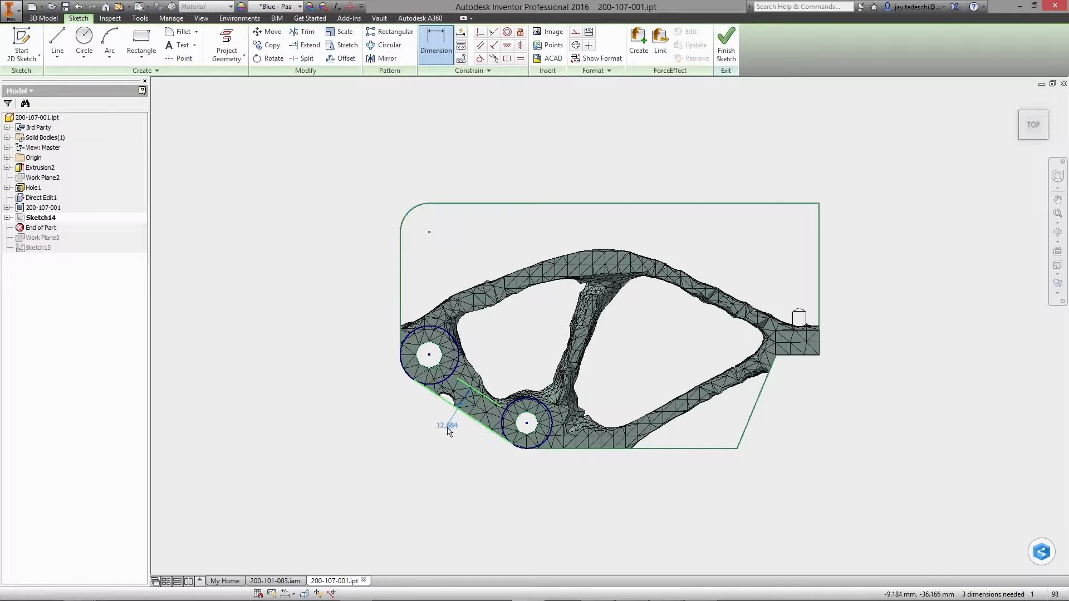
{"action": "left_click", "coordinate": [449, 431]}
{"action": "type", "text": "15"}
{"action": "key", "text": "Return"}
Sketch the upper outline along the mesh as a line, a tangent arc and a line about 92 mm long ending on the plate's vertical edge
{"action": "key", "text": "l"}
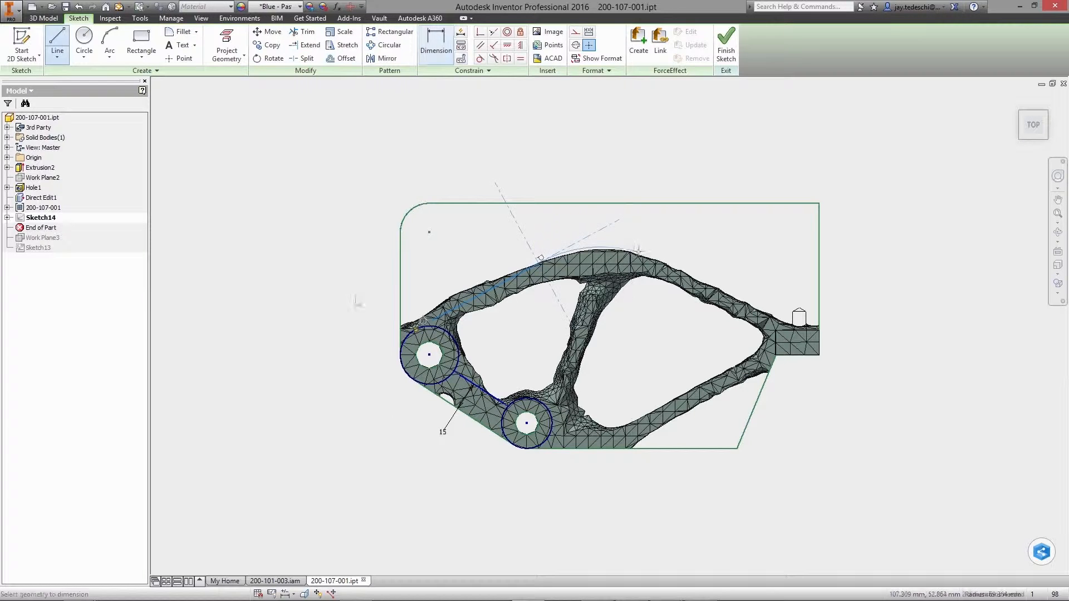
{"action": "left_click_drag", "start_coordinate": [639, 251], "coordinate": [652, 256]}
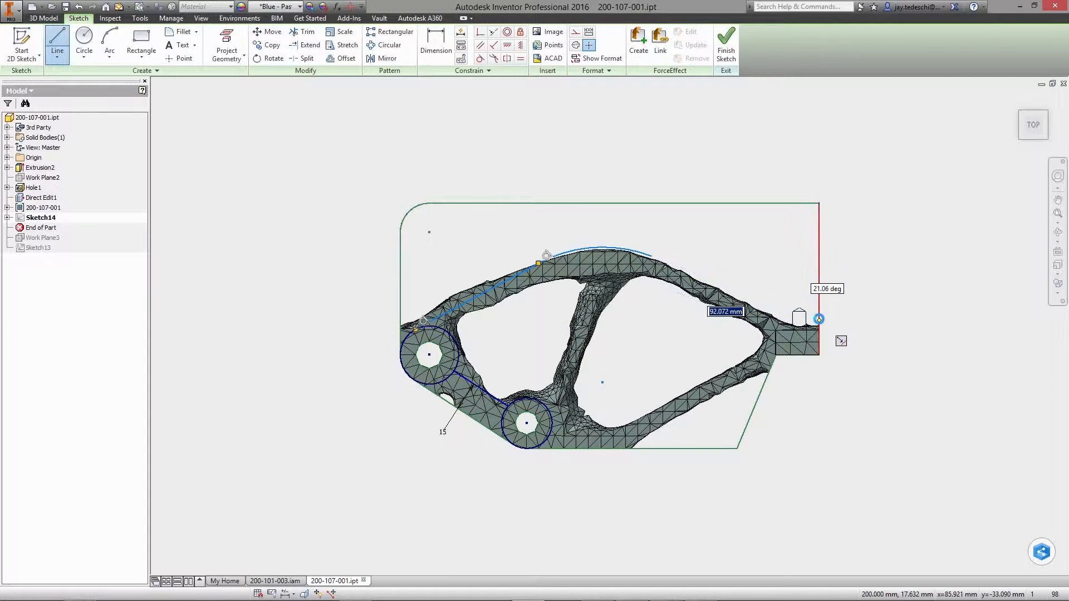
{"action": "left_click", "coordinate": [819, 319]}
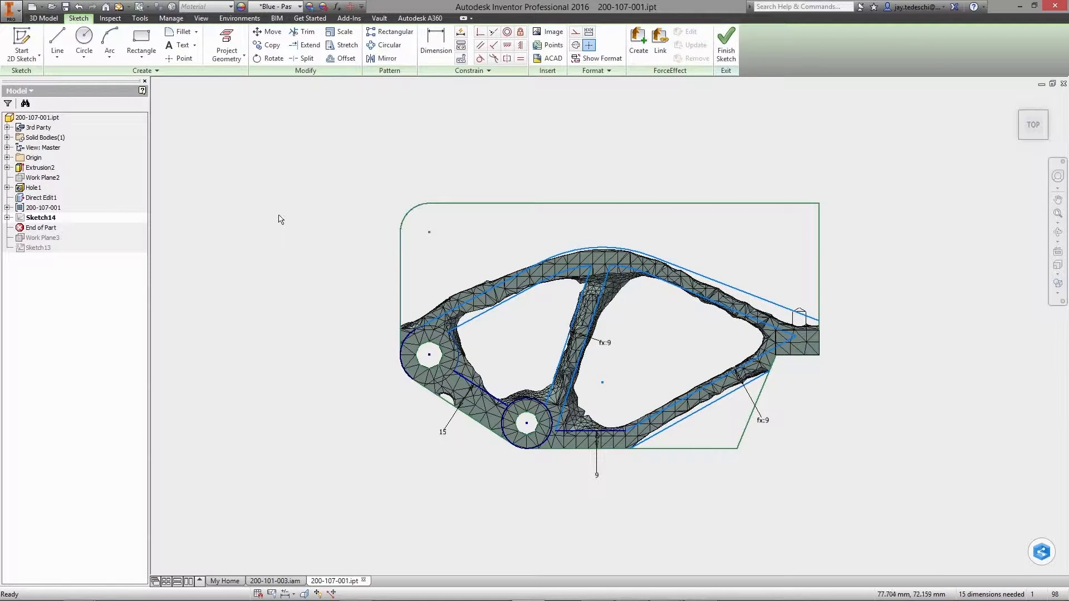
Finish the sketch and extrude-cut the regions outside the frame and its two interior pockets through all
{"action": "right_click", "coordinate": [279, 215]}
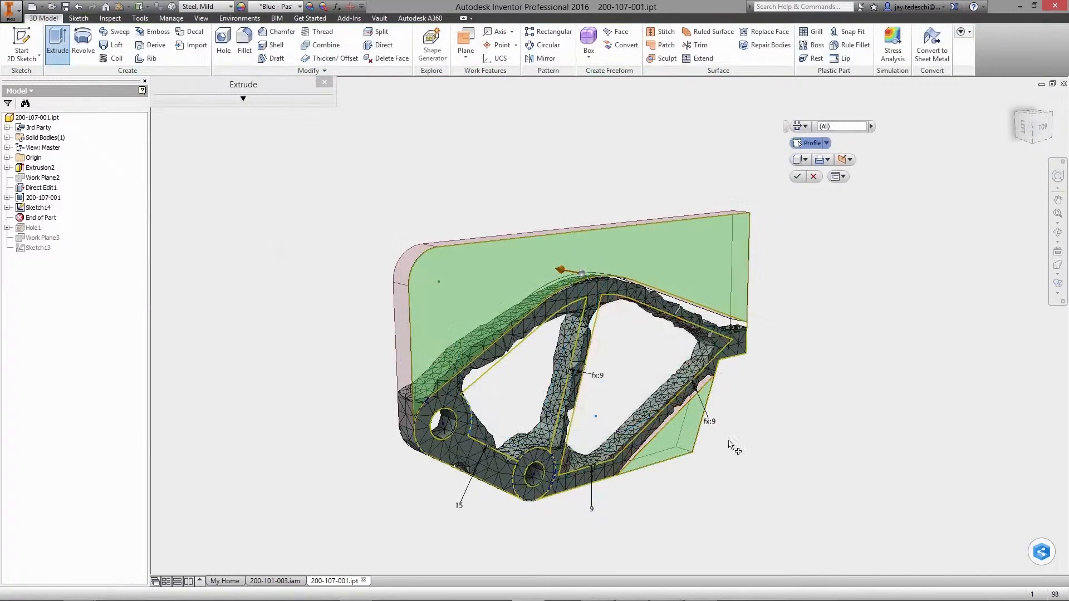
{"action": "left_click", "coordinate": [632, 365]}
{"action": "left_click", "coordinate": [534, 370]}
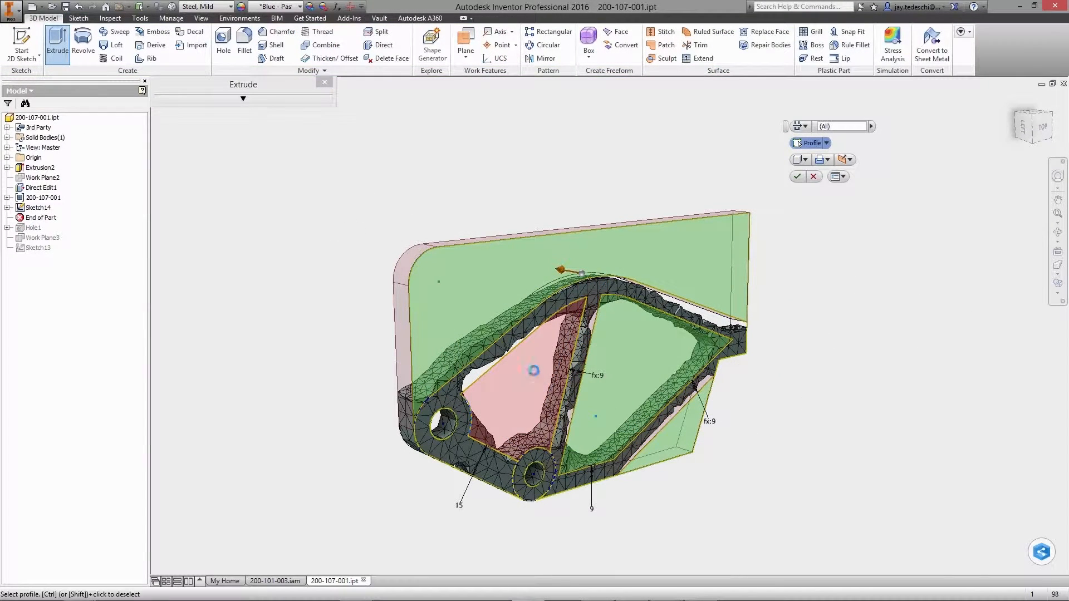
{"action": "left_click", "coordinate": [798, 177]}
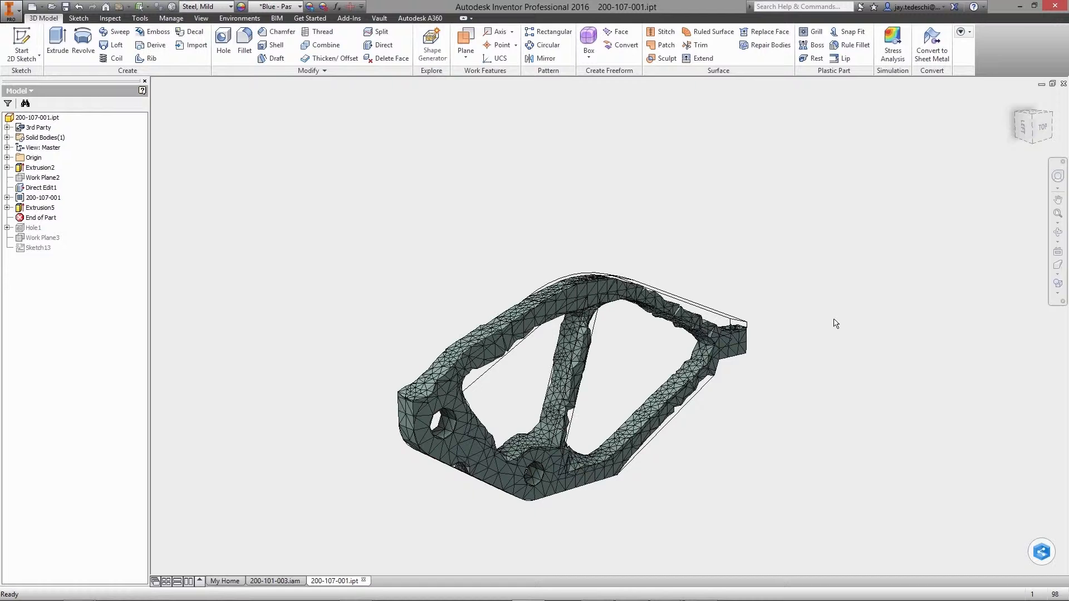
Display the part as shaded with edges and hide the 200-107-001 Shape Generator mesh
{"action": "left_click", "coordinate": [1058, 293]}
{"action": "left_click", "coordinate": [987, 329]}
{"action": "right_click", "coordinate": [49, 198]}
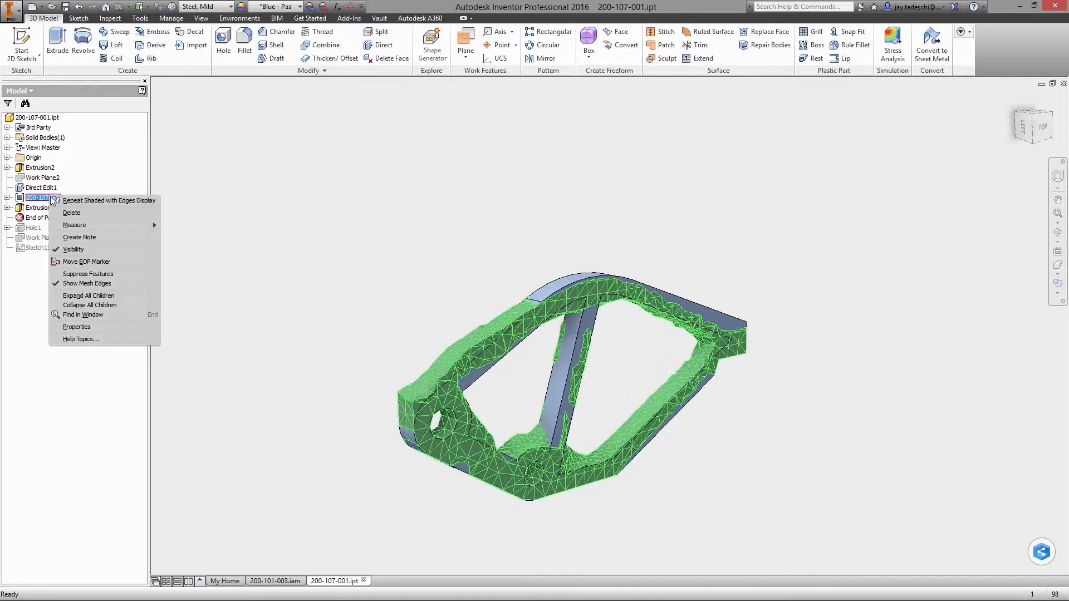
{"action": "left_click", "coordinate": [66, 251]}
Fillet the edges of the extruded cut feature with a 10 mm radius
{"action": "middle_click_drag", "start_coordinate": [404, 204], "coordinate": [360, 170], "text": "shift"}
{"action": "left_click", "coordinate": [252, 64]}
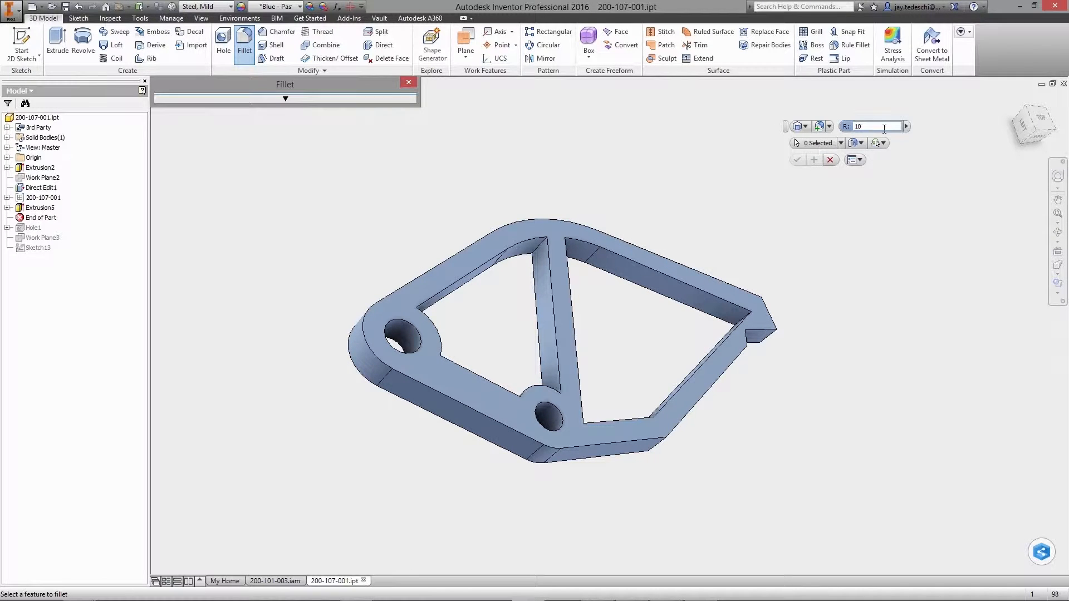
{"action": "left_click", "coordinate": [616, 284]}
{"action": "key", "text": "Return"}
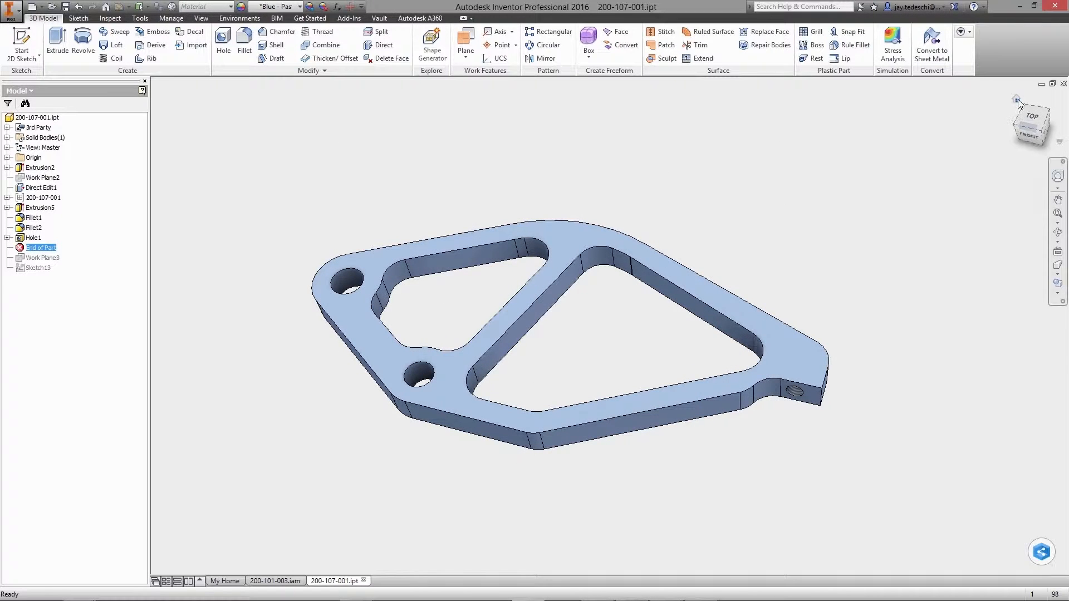
Show the part's Vault status in the browser and close the part document
{"action": "left_click_drag", "start_coordinate": [1029, 128], "coordinate": [1051, 129]}
{"action": "left_click", "coordinate": [282, 185]}
{"action": "left_click", "coordinate": [29, 91]}
{"action": "left_click", "coordinate": [28, 128]}
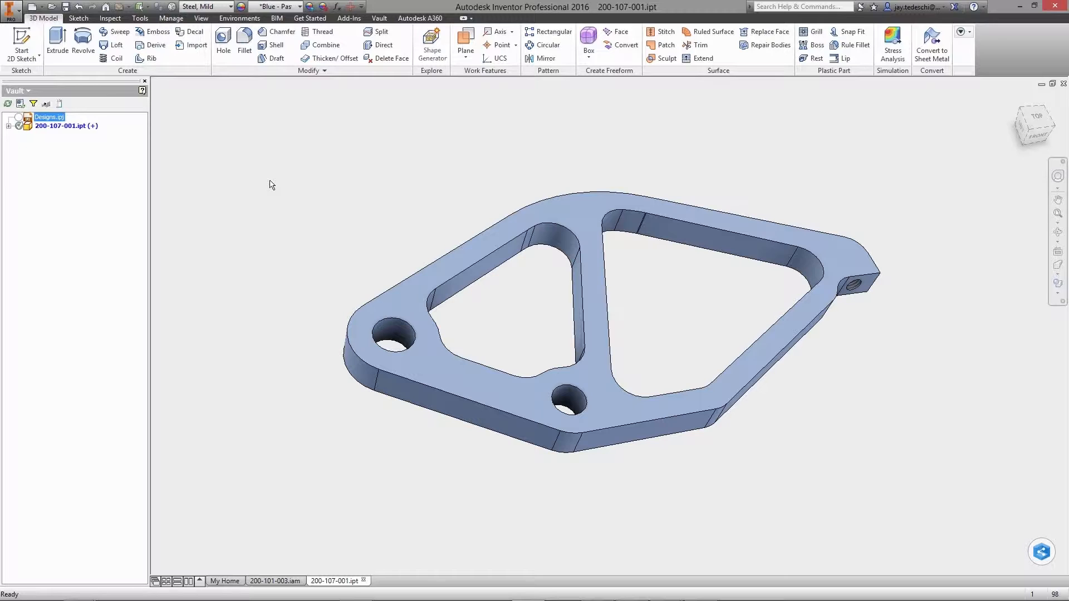
{"action": "left_click", "coordinate": [1064, 83]}
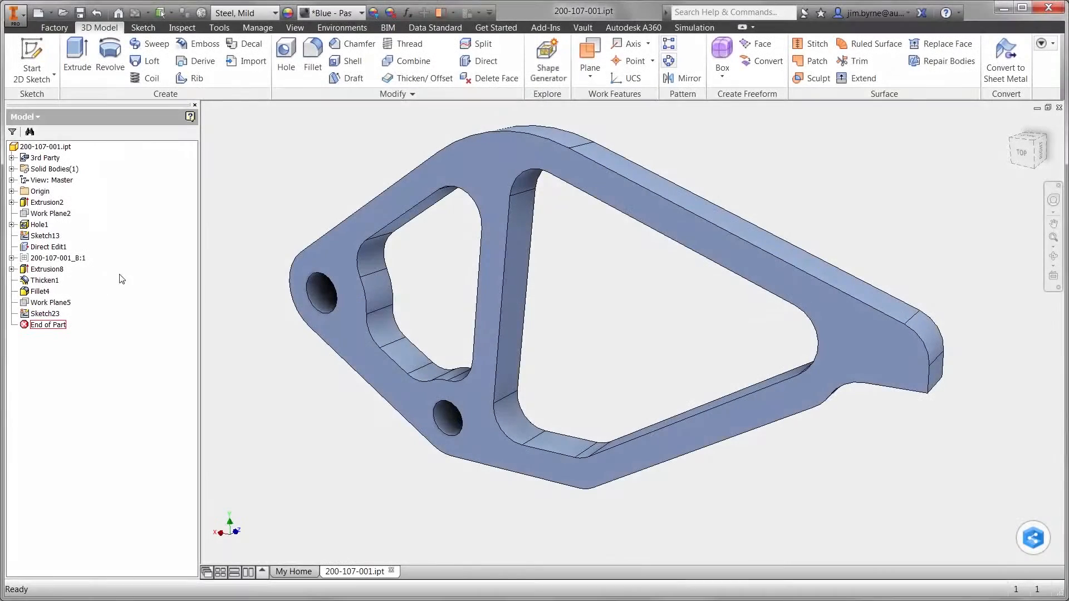
Start the Autodesk Nastran In-CAD environment and import the setup from the existing stress analysis
{"action": "left_click", "coordinate": [342, 27]}
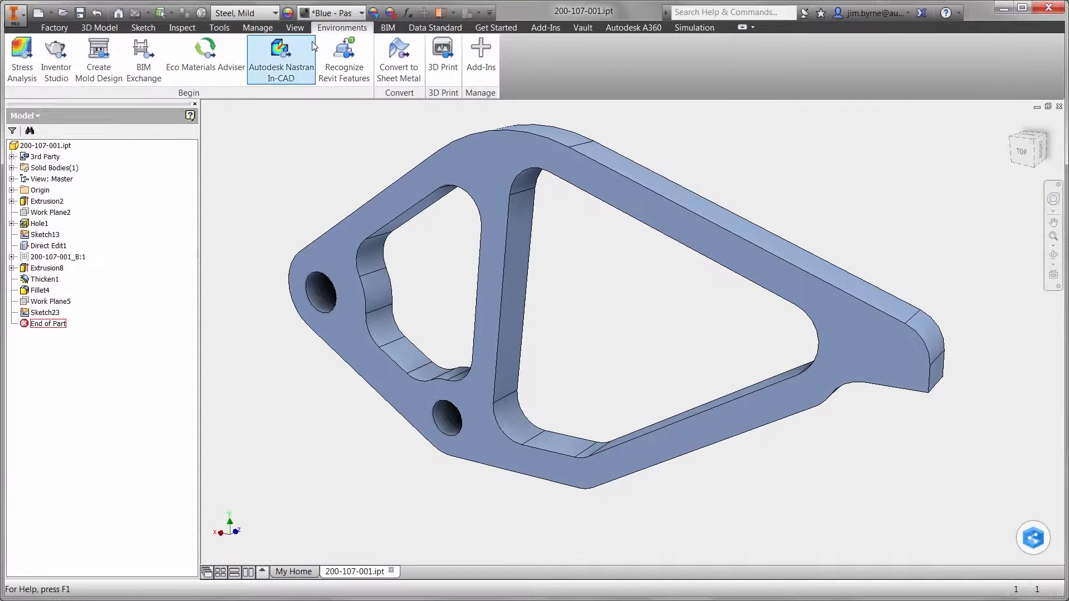
{"action": "left_click", "coordinate": [281, 58]}
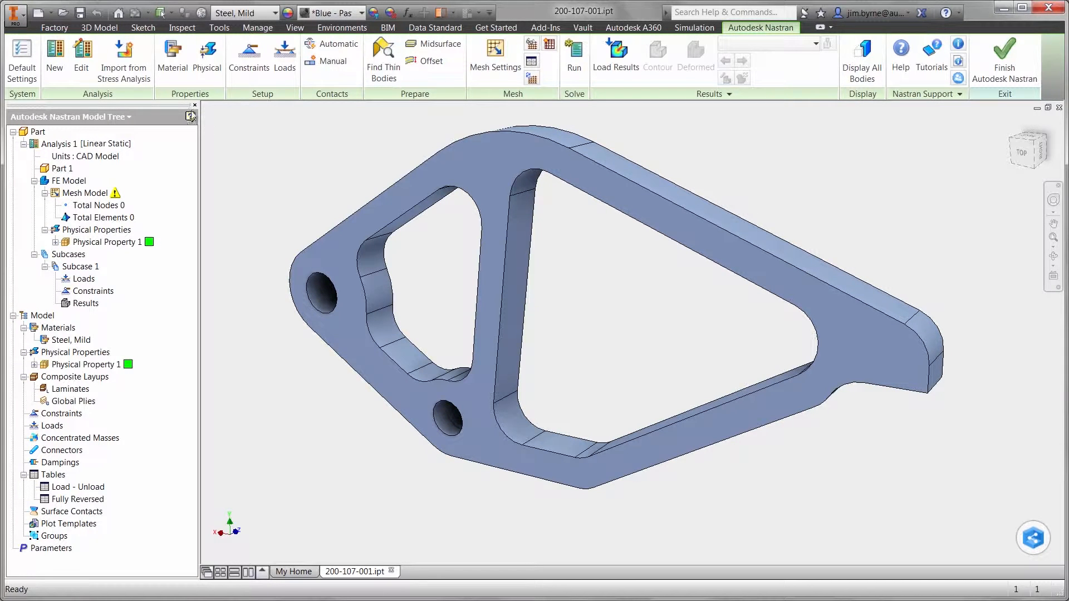
{"action": "left_click", "coordinate": [133, 79]}
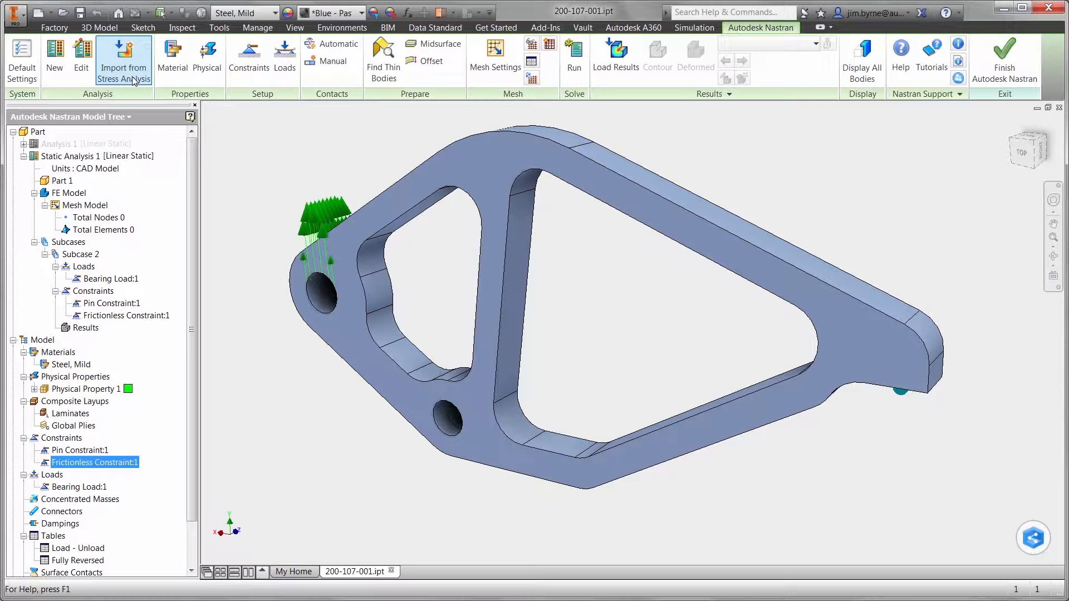
Review the imported bearing load and constraints, and assign Physical Property 1 to the FE model of Static Analysis 1
{"action": "left_click", "coordinate": [103, 280]}
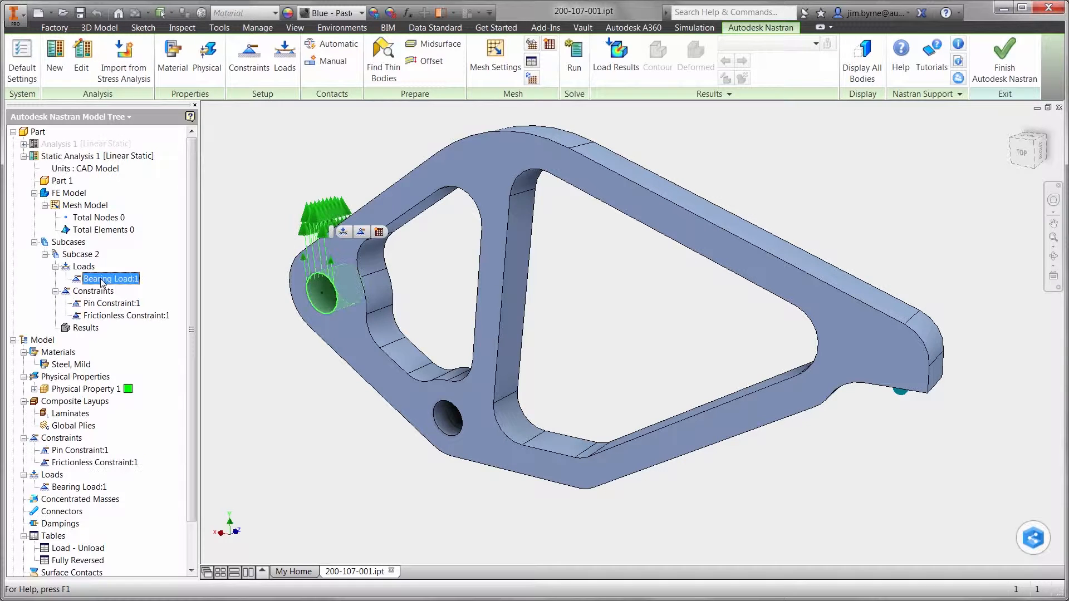
{"action": "left_click", "coordinate": [101, 304]}
{"action": "left_click", "coordinate": [99, 316]}
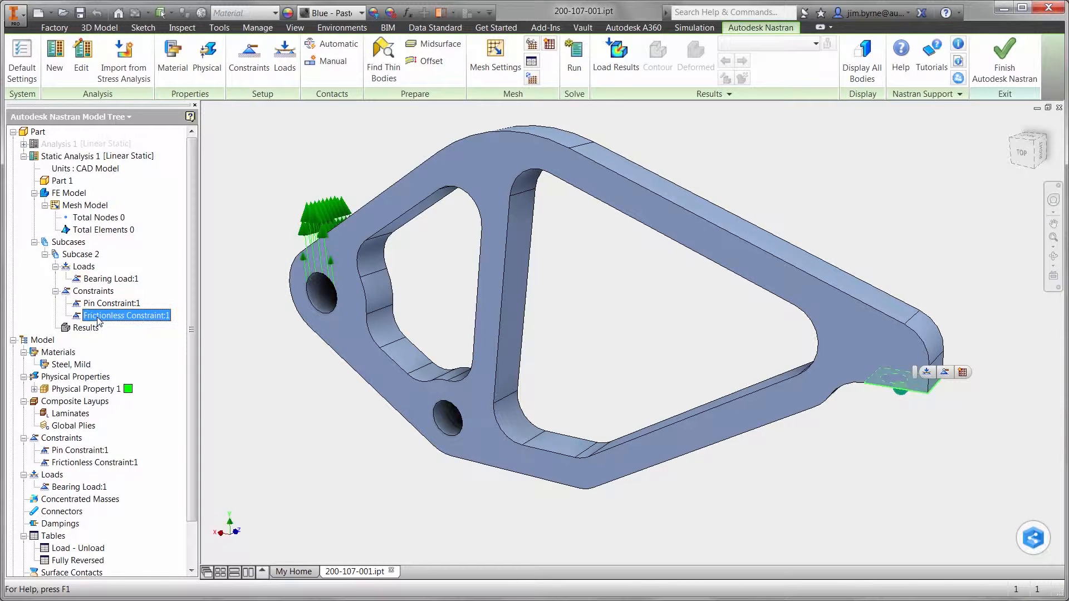
{"action": "left_click", "coordinate": [34, 390]}
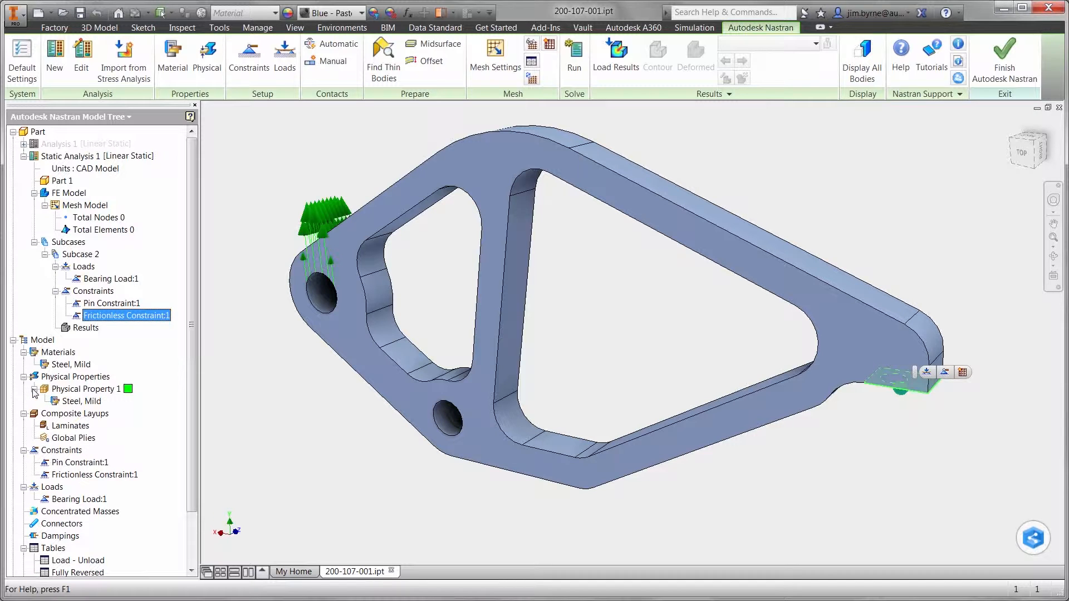
{"action": "left_click_drag", "start_coordinate": [86, 358], "coordinate": [68, 193]}
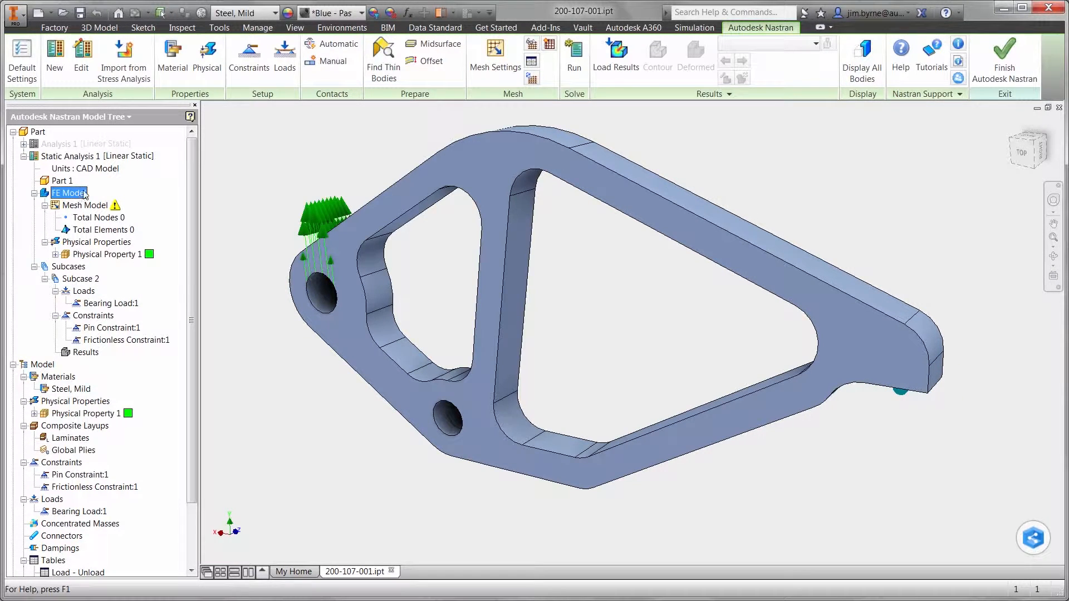
Change the type of Static Analysis 1 to Multi-Axial Fatigue
{"action": "right_click", "coordinate": [91, 158]}
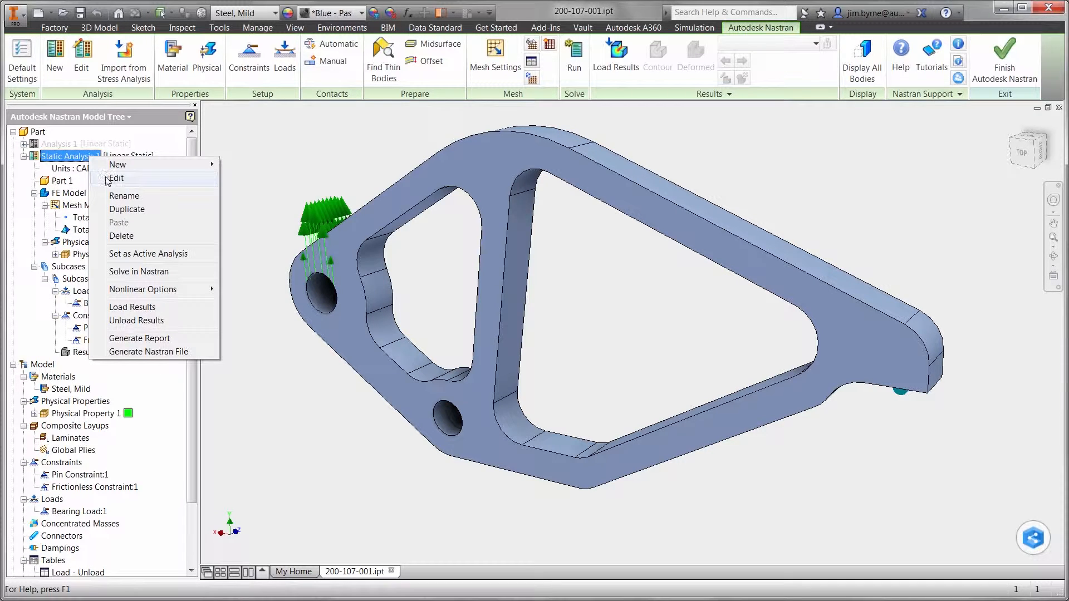
{"action": "left_click", "coordinate": [107, 179]}
{"action": "left_click", "coordinate": [150, 146]}
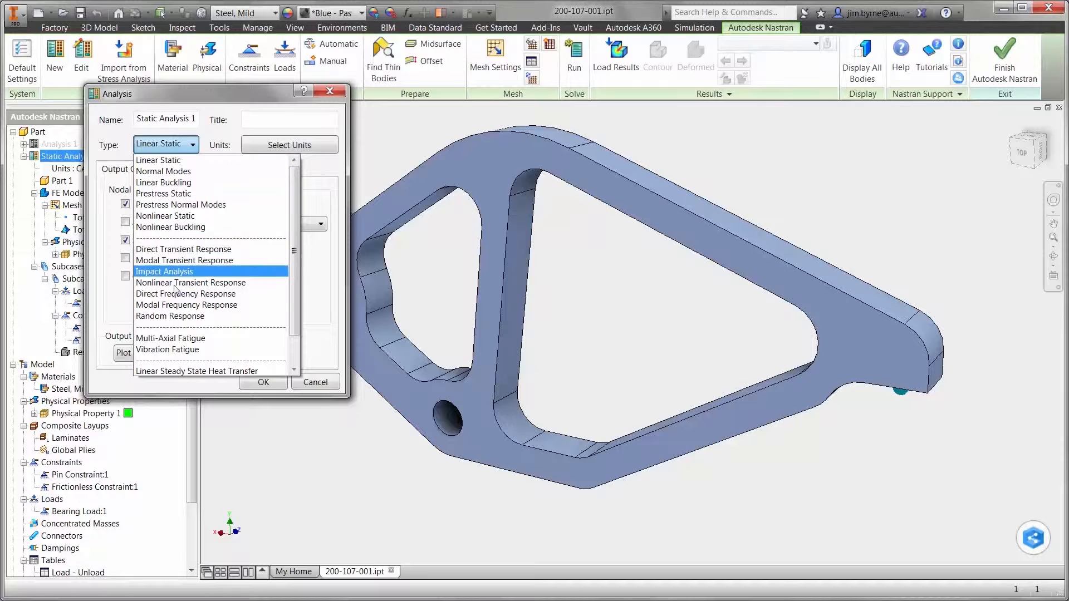
{"action": "left_click", "coordinate": [170, 339]}
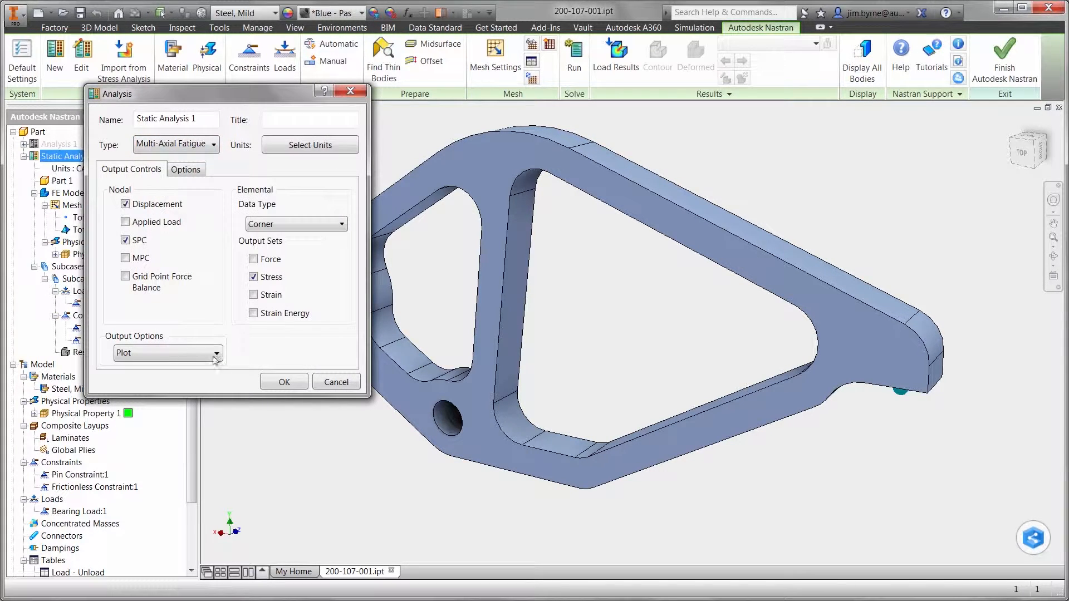
{"action": "left_click", "coordinate": [271, 383]}
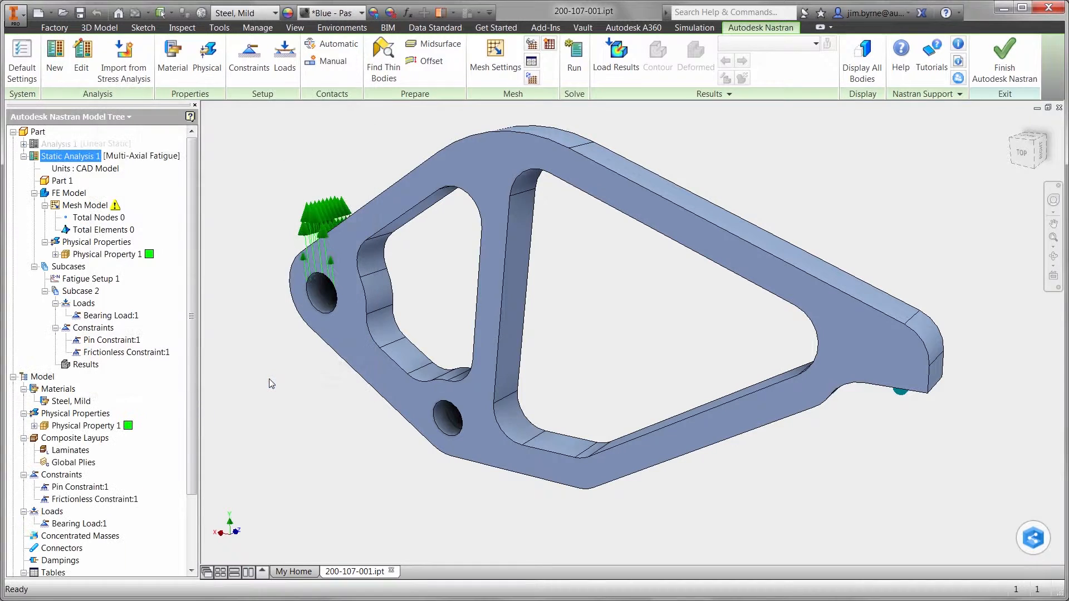
Remove the imported pin constraint from Subcase 2
{"action": "right_click", "coordinate": [129, 340]}
{"action": "left_click", "coordinate": [159, 392]}
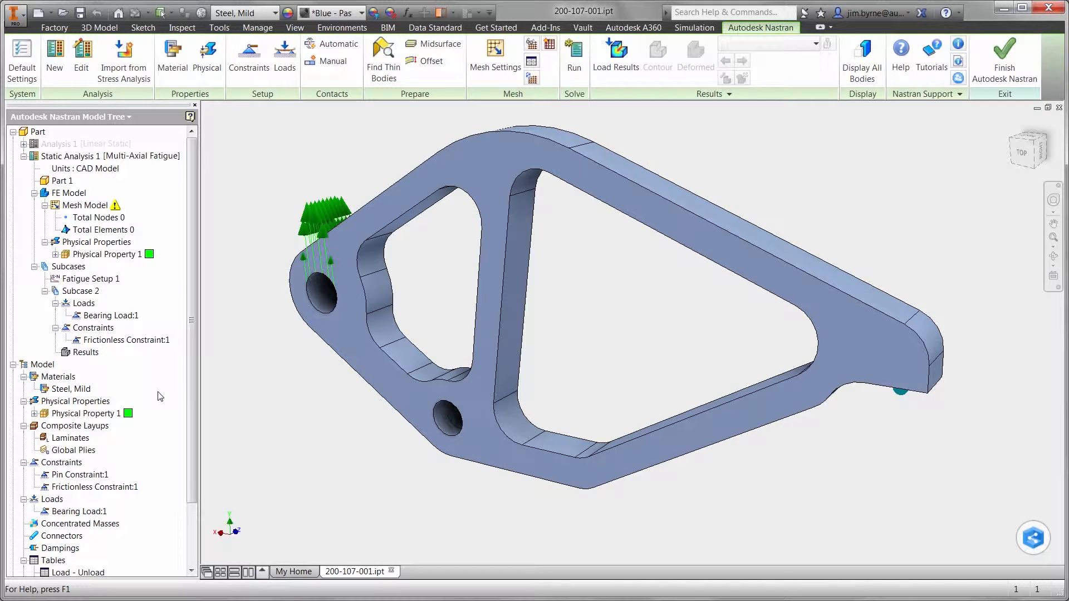
Create a rigid body connector from the smaller hole's centre point to the hole's inner face, with smaller display symbols
{"action": "right_click", "coordinate": [69, 537]}
{"action": "left_click", "coordinate": [88, 543]}
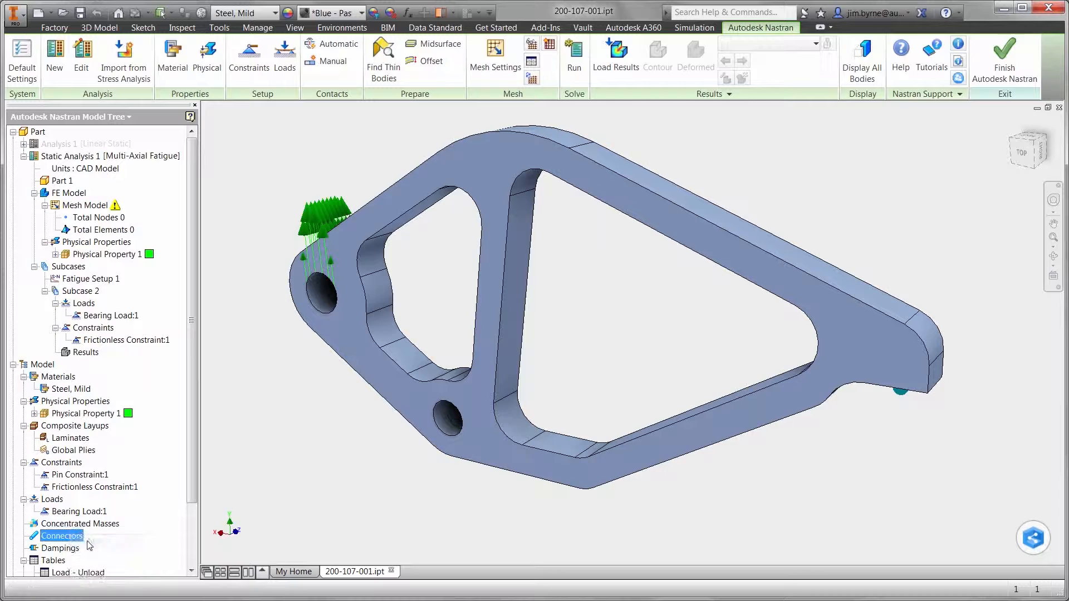
{"action": "scroll", "coordinate": [440, 415], "scroll_direction": "up", "scroll_amount": 8}
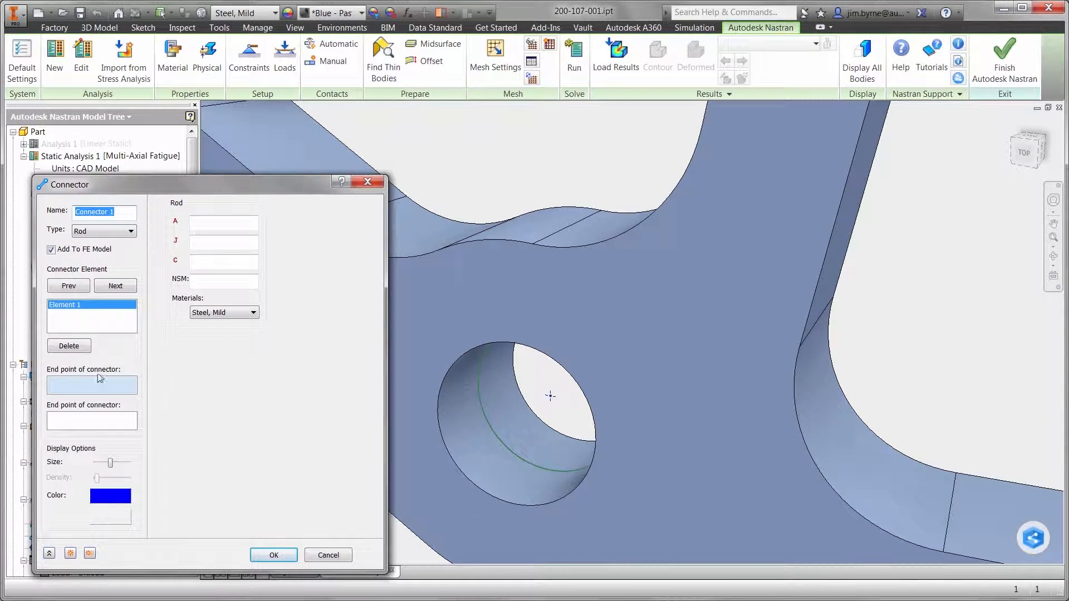
{"action": "left_click", "coordinate": [101, 231]}
{"action": "left_click", "coordinate": [93, 274]}
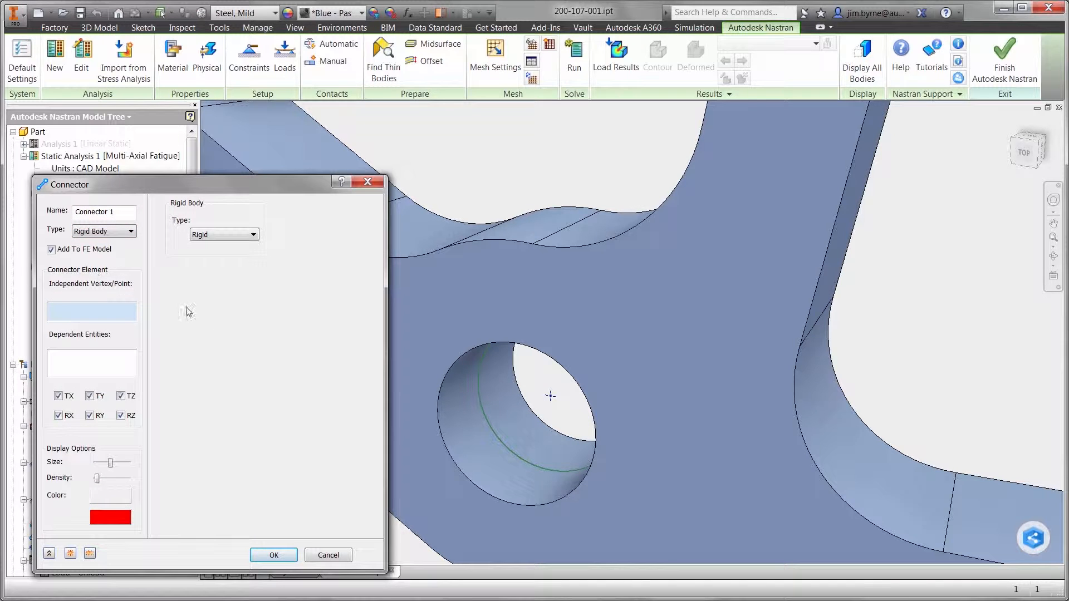
{"action": "left_click", "coordinate": [550, 396]}
{"action": "left_click", "coordinate": [516, 415]}
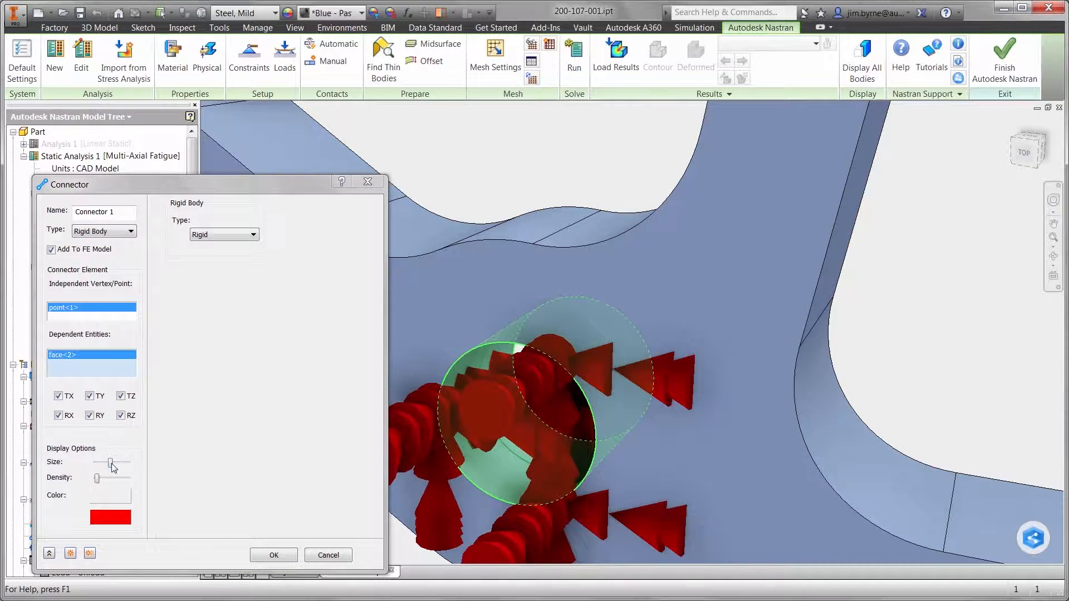
{"action": "left_click_drag", "start_coordinate": [111, 463], "coordinate": [104, 463]}
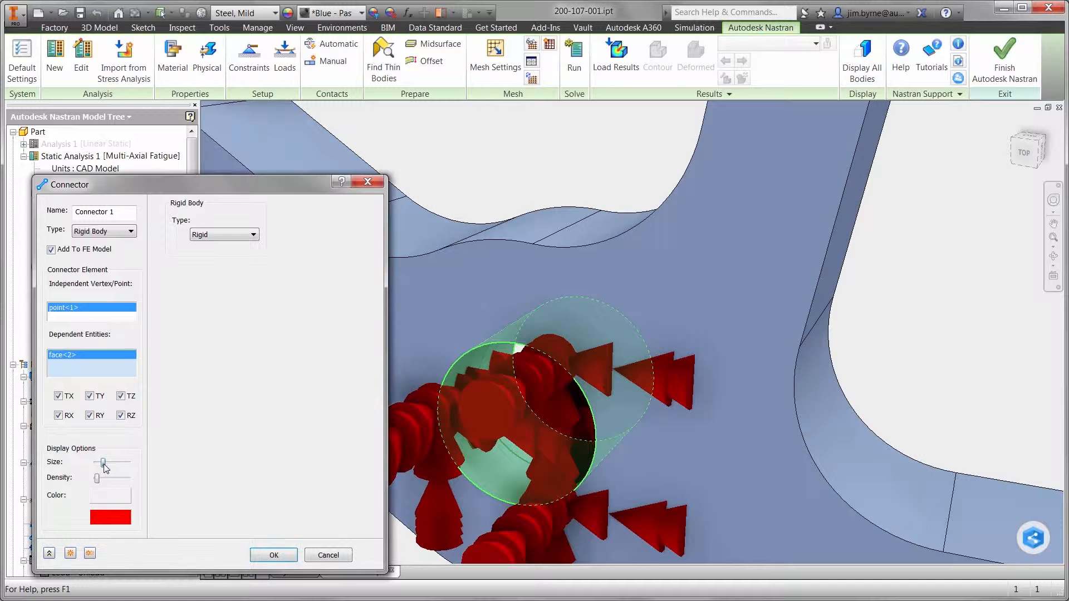
{"action": "left_click", "coordinate": [264, 556]}
Add a structural constraint at the smaller hole's centre point, fixing every degree of freedom except Rz
{"action": "right_click", "coordinate": [230, 394]}
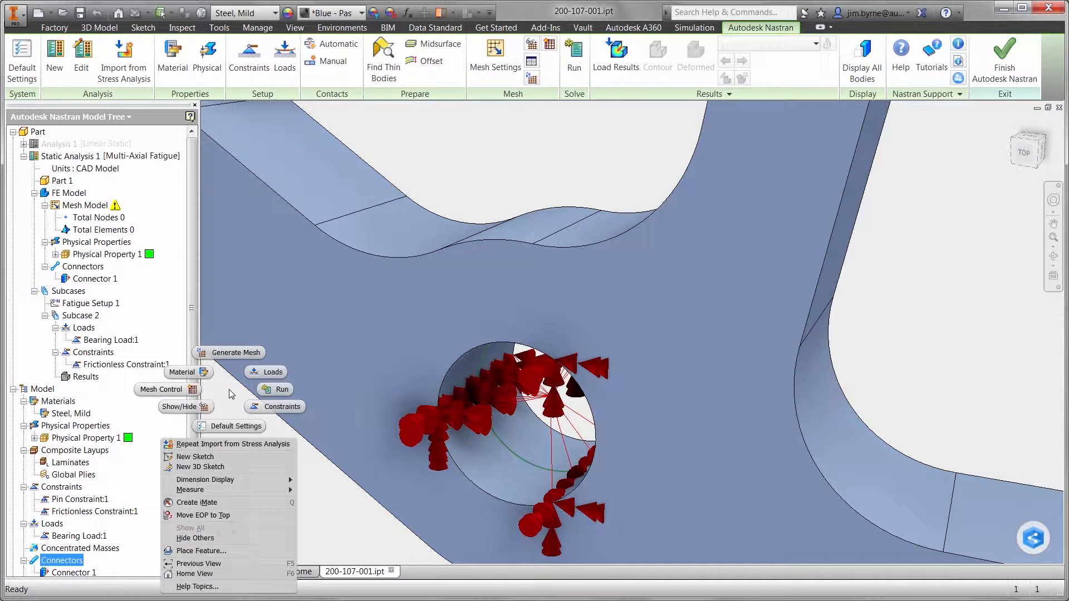
{"action": "left_click", "coordinate": [262, 413]}
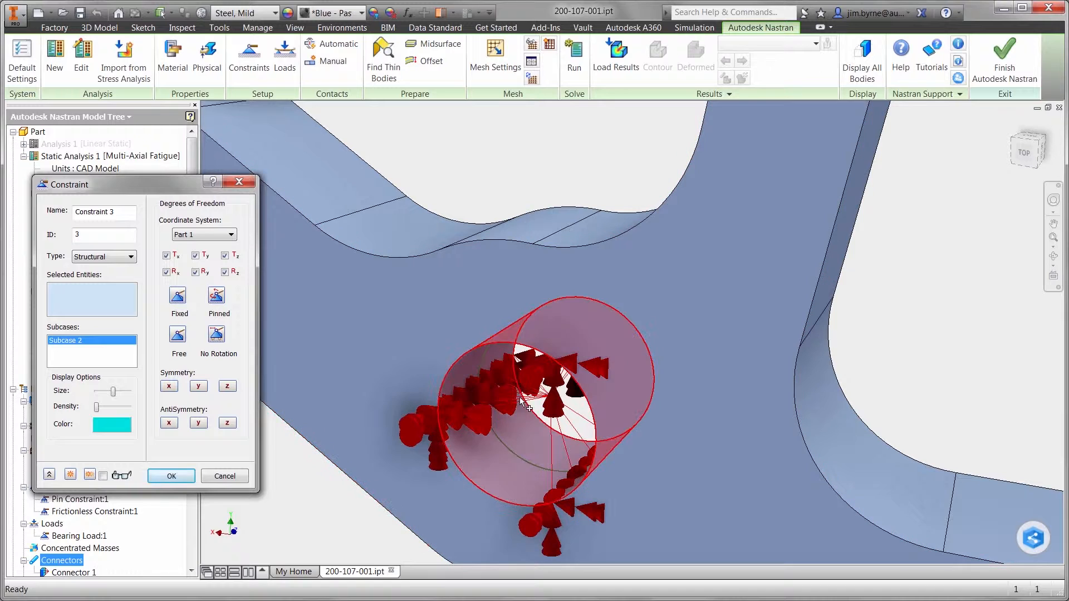
{"action": "left_click", "coordinate": [543, 400]}
{"action": "left_click", "coordinate": [225, 271]}
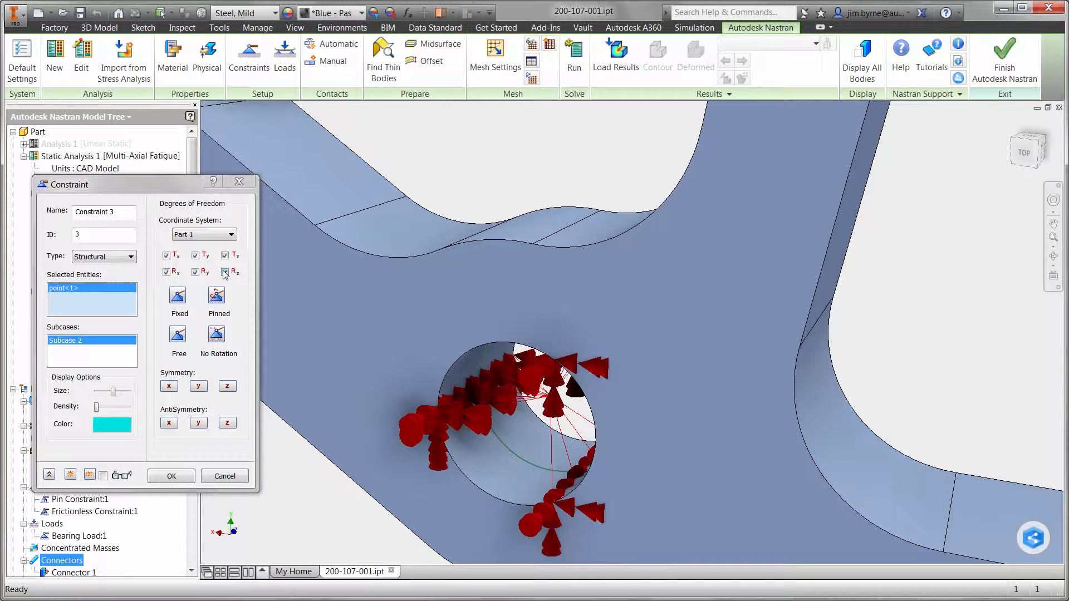
{"action": "left_click", "coordinate": [171, 476]}
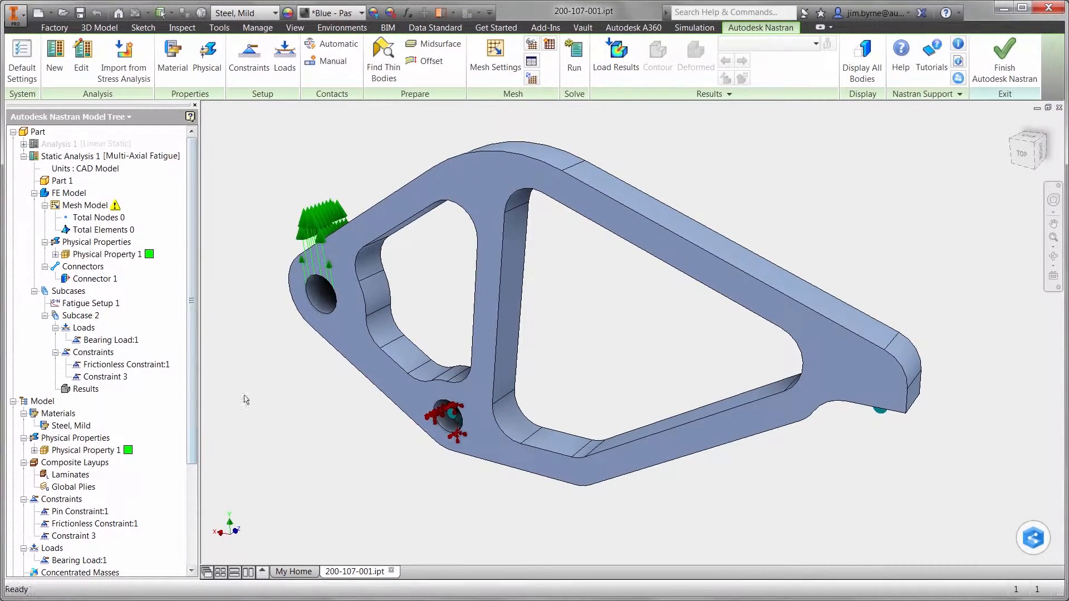
Assign the Load - Unload history table to the bearing load on the larger hole
{"action": "right_click", "coordinate": [319, 218]}
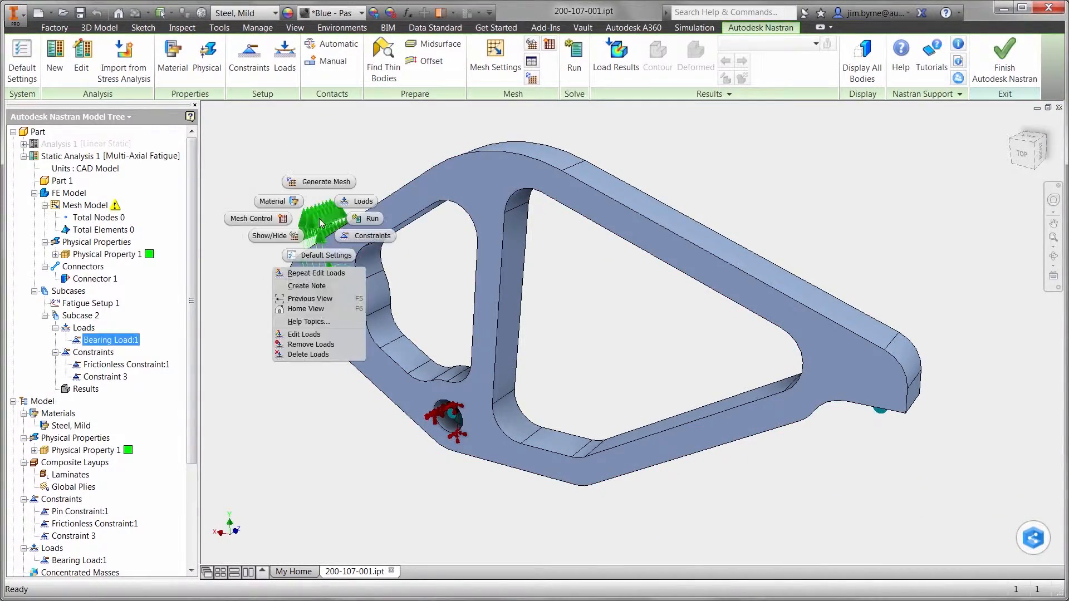
{"action": "left_click", "coordinate": [312, 334]}
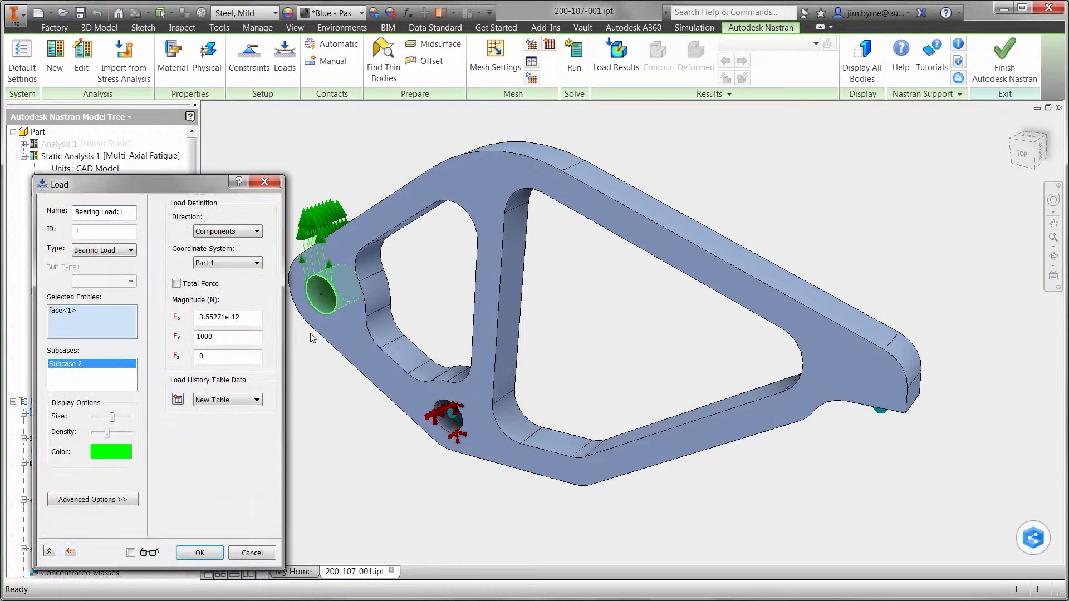
{"action": "left_click", "coordinate": [242, 400]}
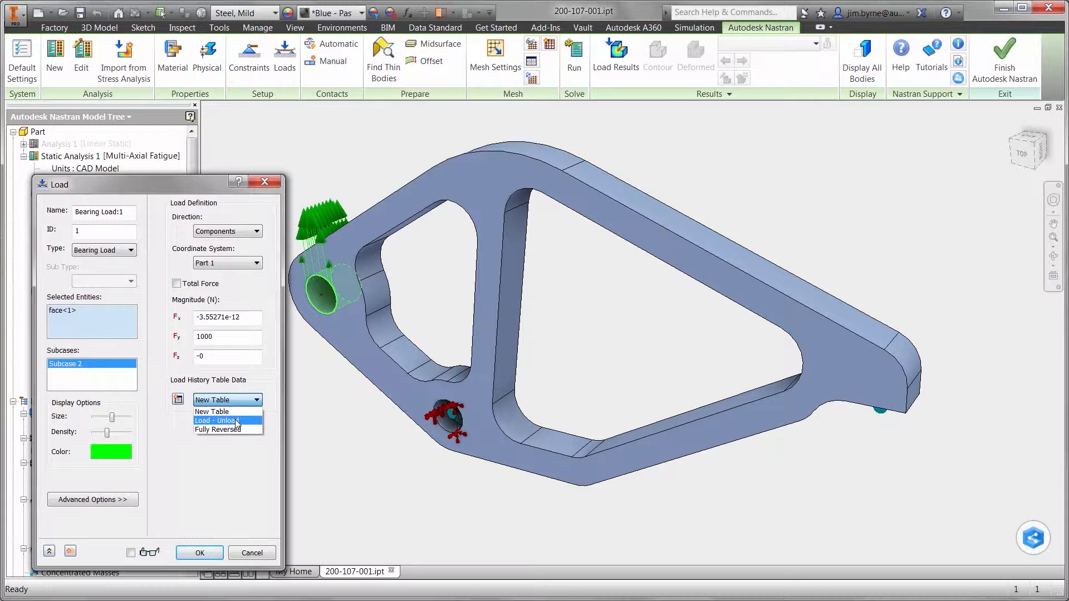
{"action": "left_click", "coordinate": [237, 421]}
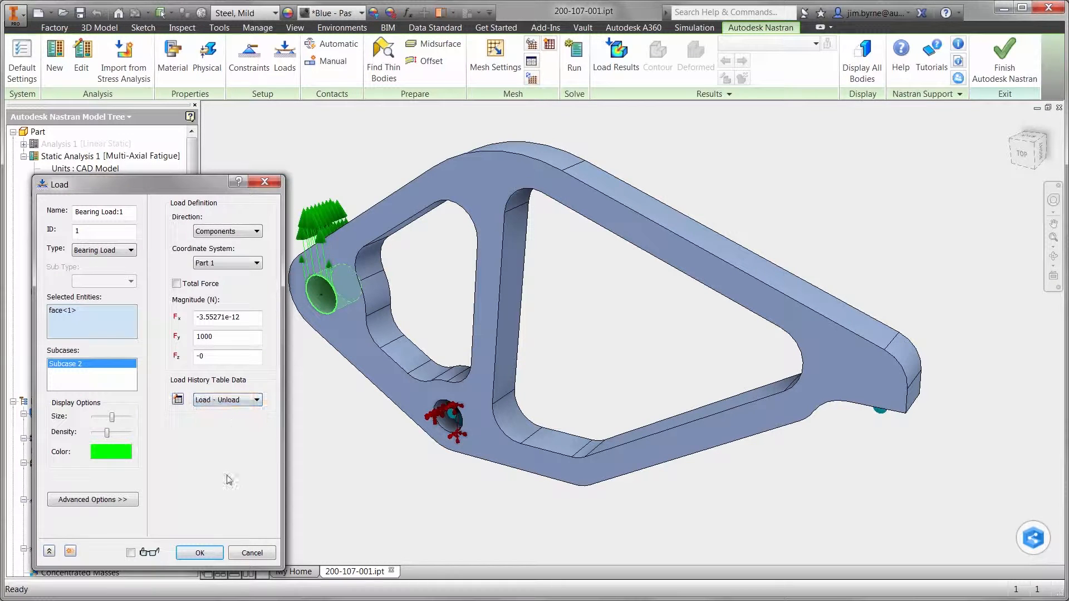
{"action": "left_click", "coordinate": [203, 553]}
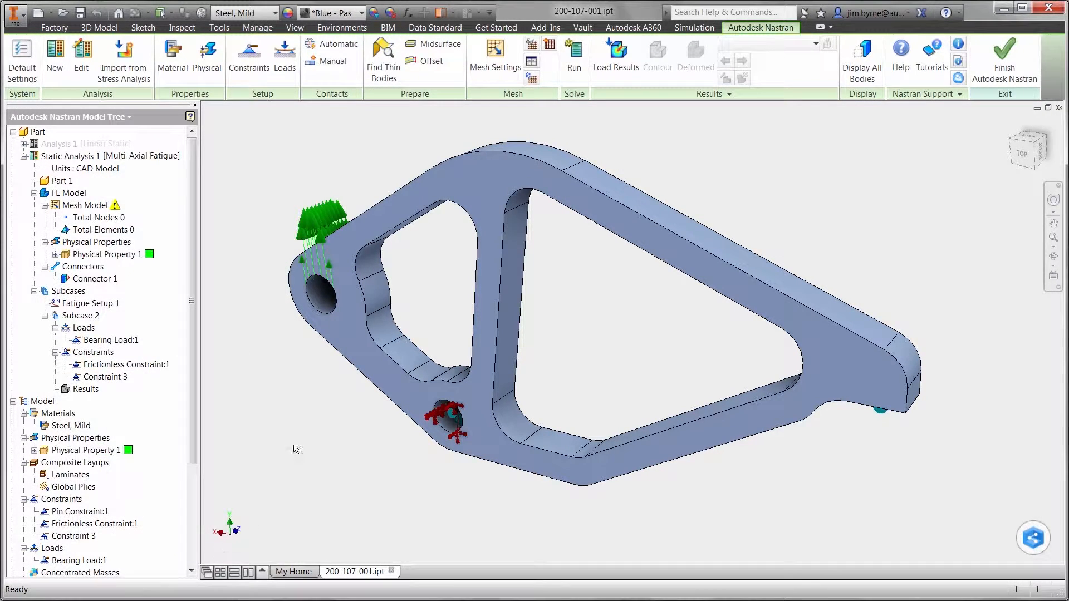
Set the mesh element size to 4 mm and generate the mesh for the plate
{"action": "left_click", "coordinate": [492, 72]}
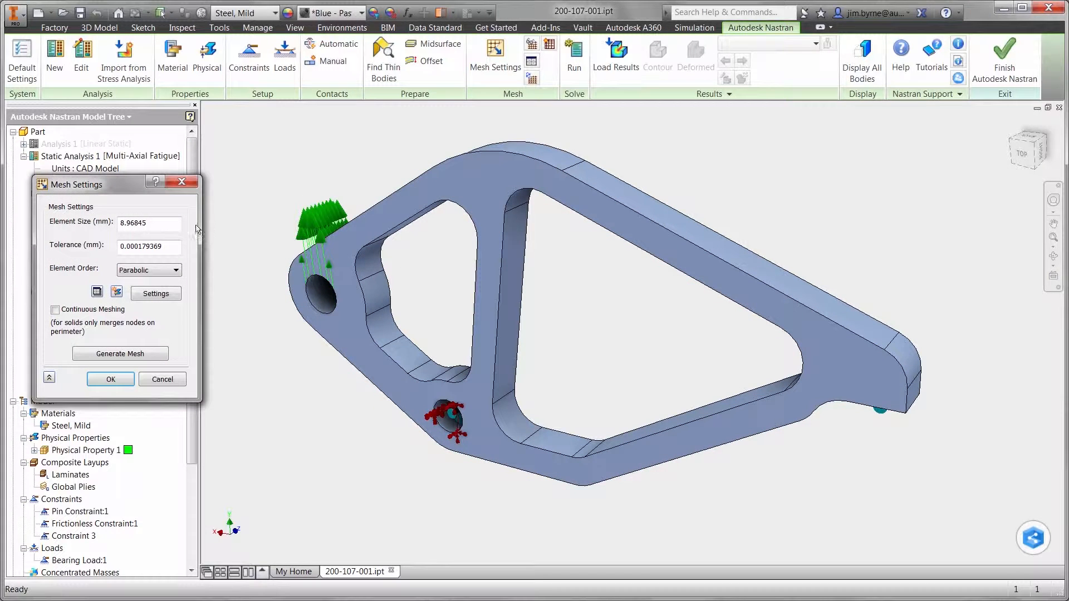
{"action": "left_click_drag", "start_coordinate": [146, 223], "coordinate": [114, 224]}
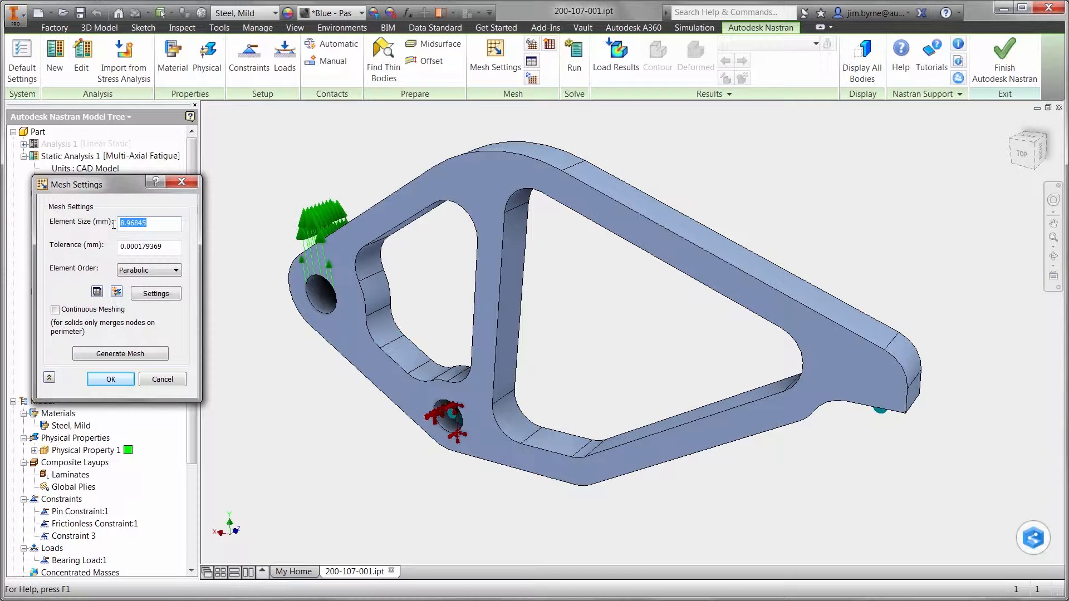
{"action": "type", "text": "4"}
{"action": "left_click", "coordinate": [111, 380]}
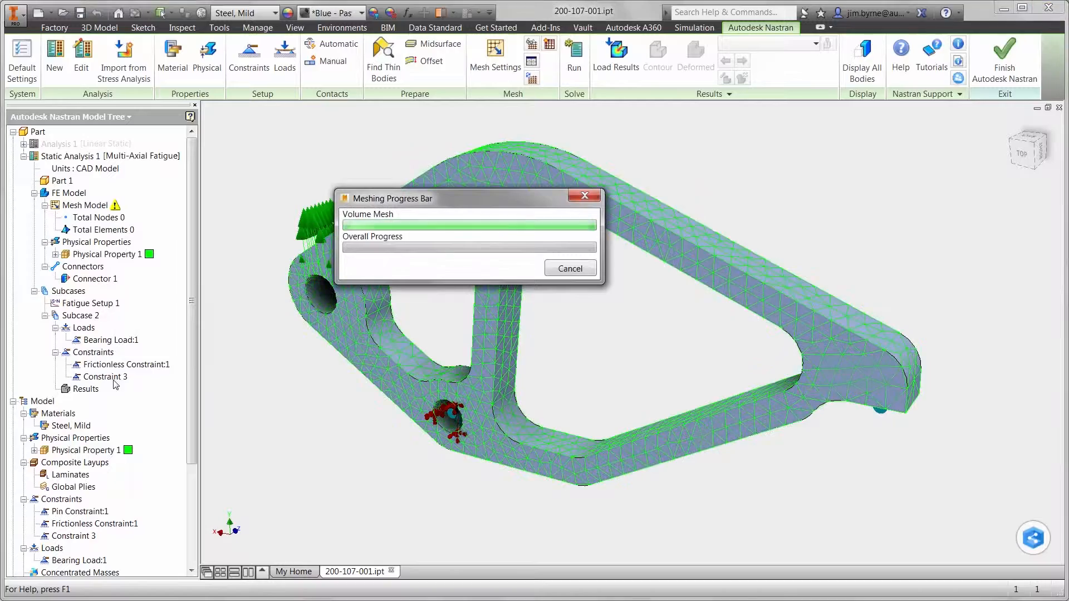
Solve the multi-axial fatigue analysis in Nastran
{"action": "right_click", "coordinate": [239, 342]}
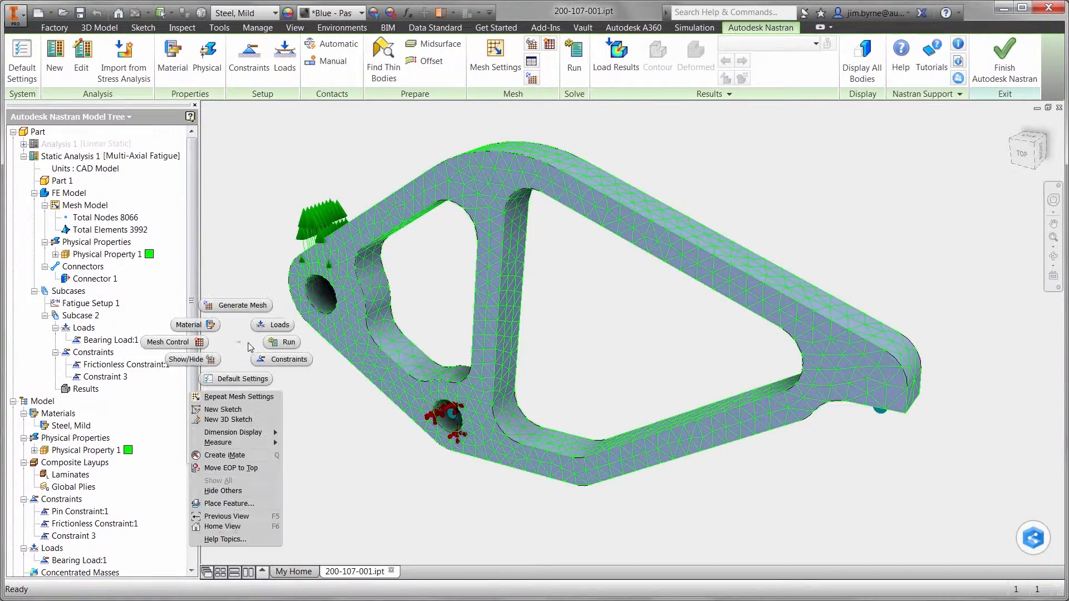
{"action": "left_click", "coordinate": [271, 347]}
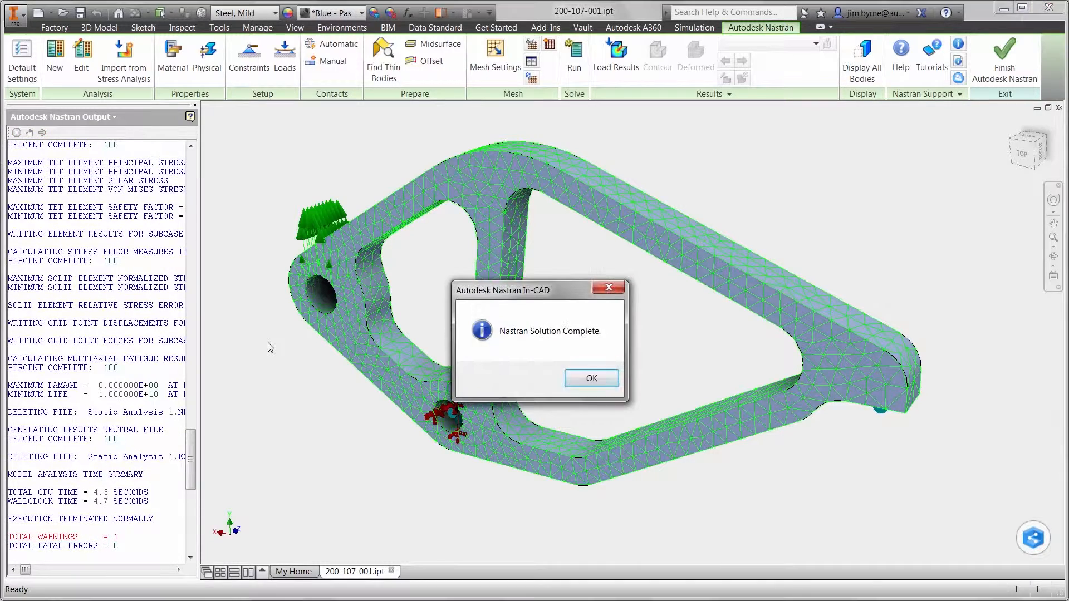
{"action": "left_click", "coordinate": [592, 378]}
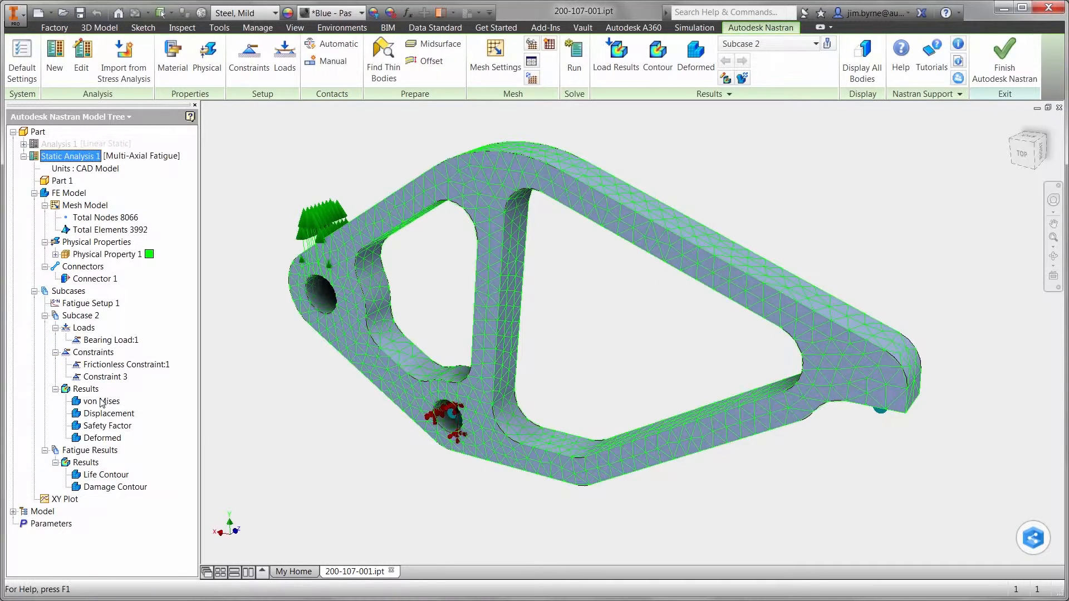
Display the von Mises stress plot and inspect the contour options of the Damage Contour fatigue result
{"action": "left_click", "coordinate": [102, 401]}
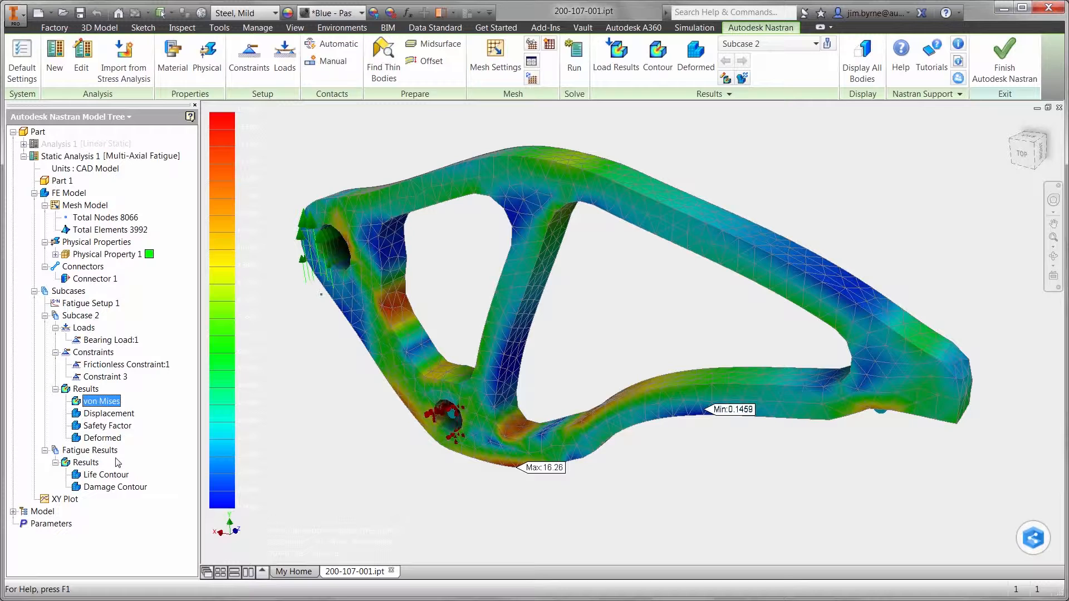
{"action": "left_click", "coordinate": [116, 487]}
{"action": "right_click", "coordinate": [115, 488]}
{"action": "left_click", "coordinate": [126, 493]}
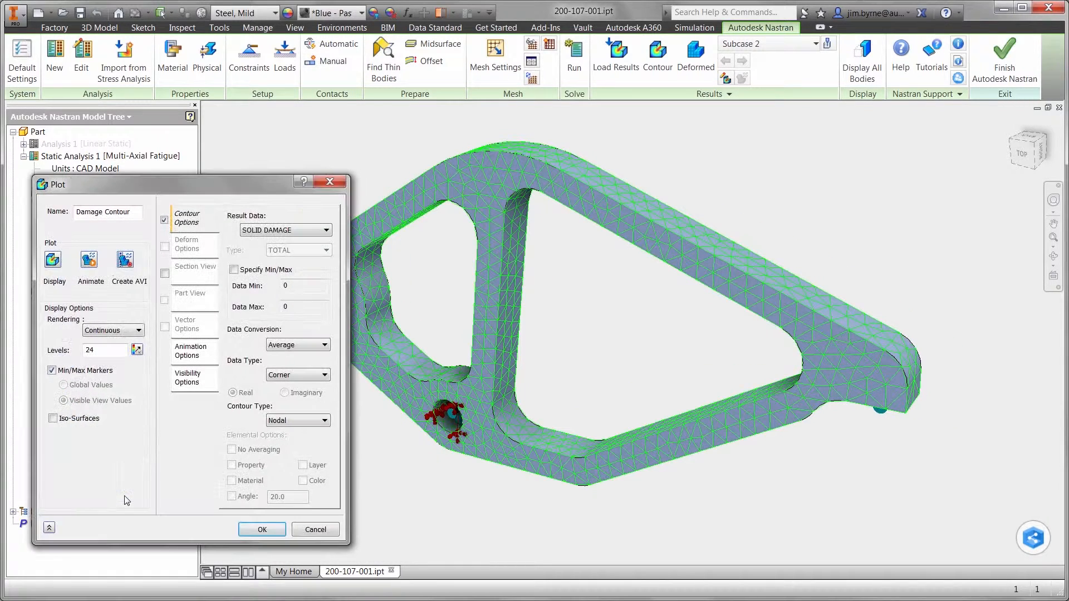
{"action": "double_click", "coordinate": [285, 307]}
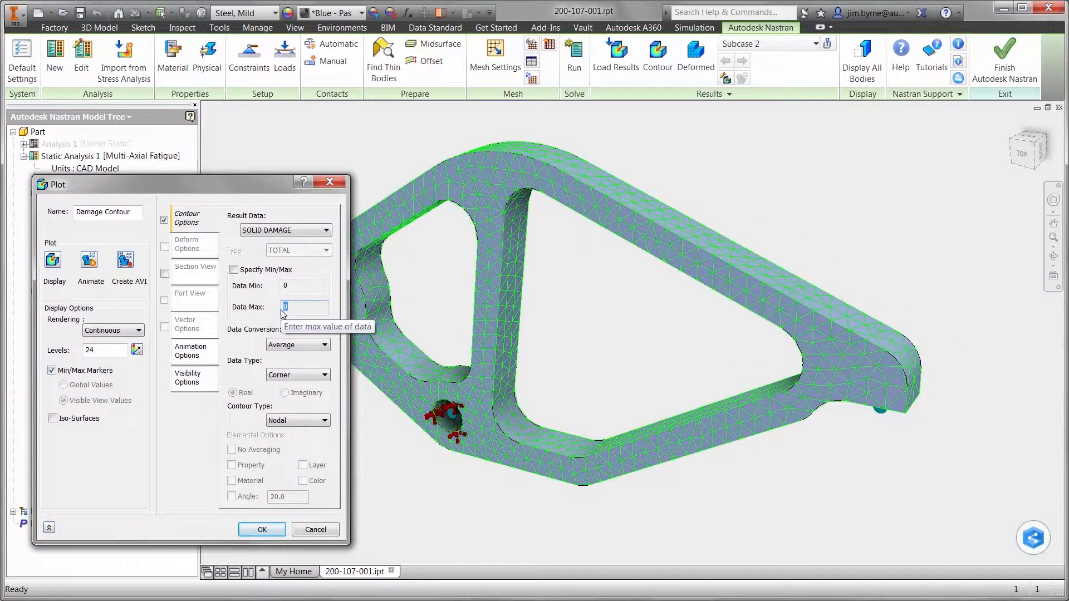
{"action": "left_click", "coordinate": [263, 530]}
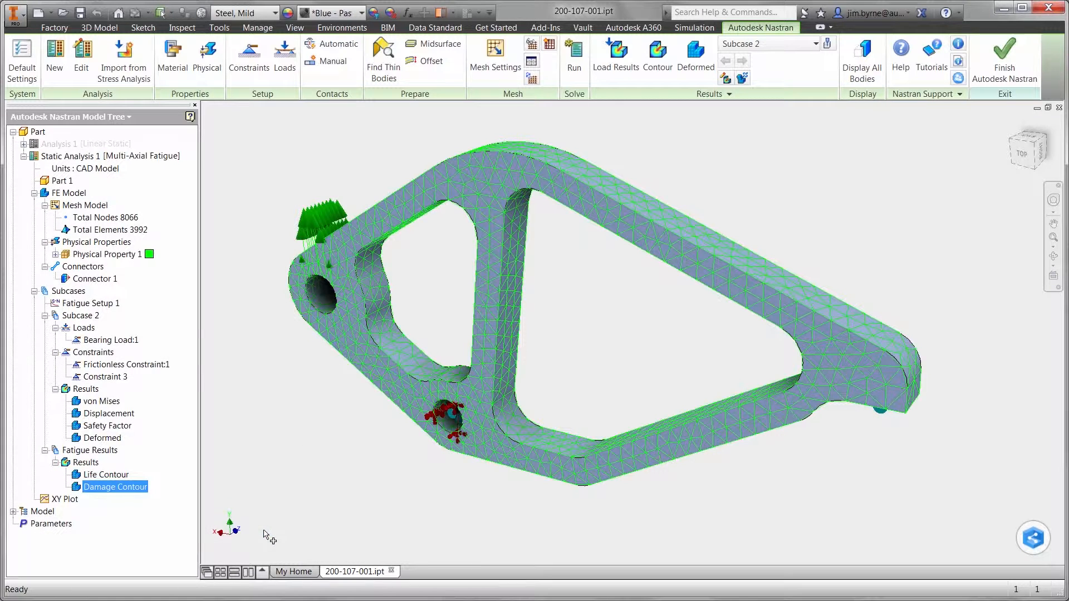
Duplicate Static Analysis 1, name the copy Nonlinear and set its type to Nonlinear Static
{"action": "left_click_drag", "start_coordinate": [68, 158], "coordinate": [37, 133]}
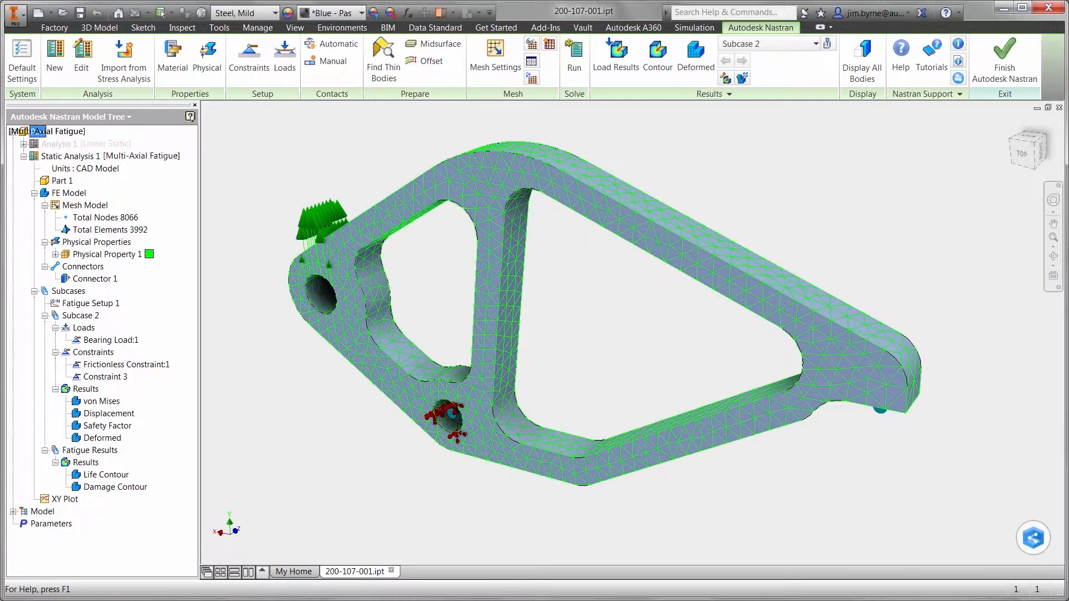
{"action": "right_click", "coordinate": [45, 142]}
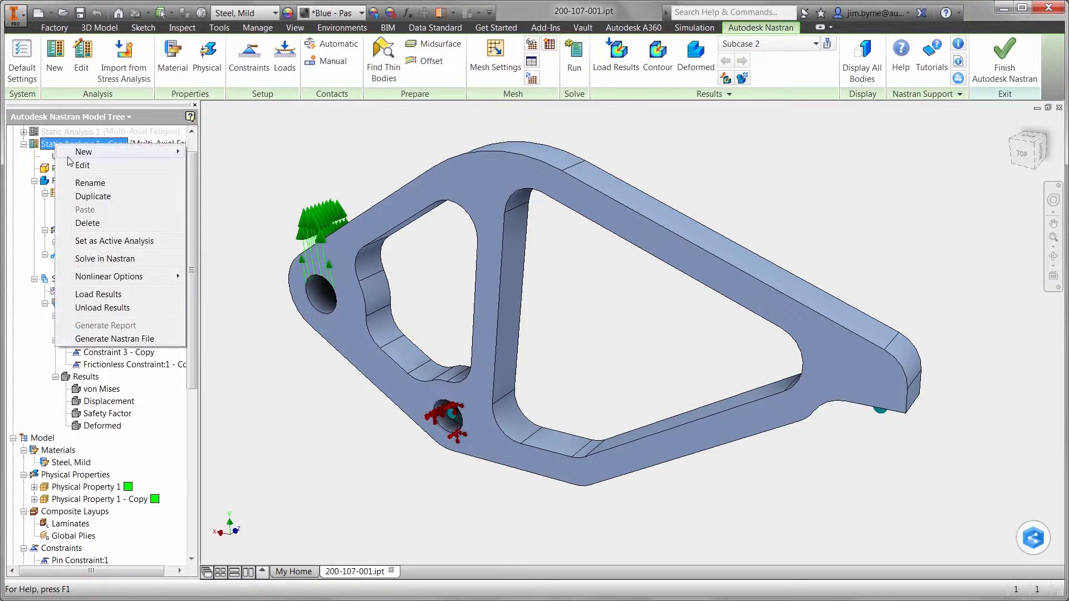
{"action": "left_click", "coordinate": [67, 162]}
{"action": "left_click_drag", "start_coordinate": [137, 119], "coordinate": [260, 139]}
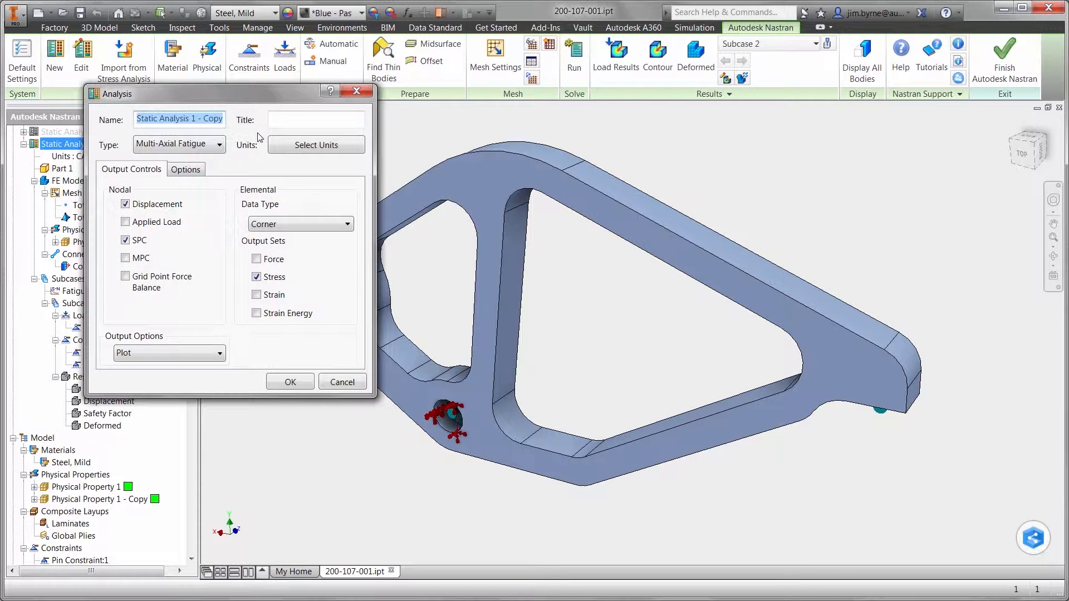
{"action": "type", "text": "Nonlinear"}
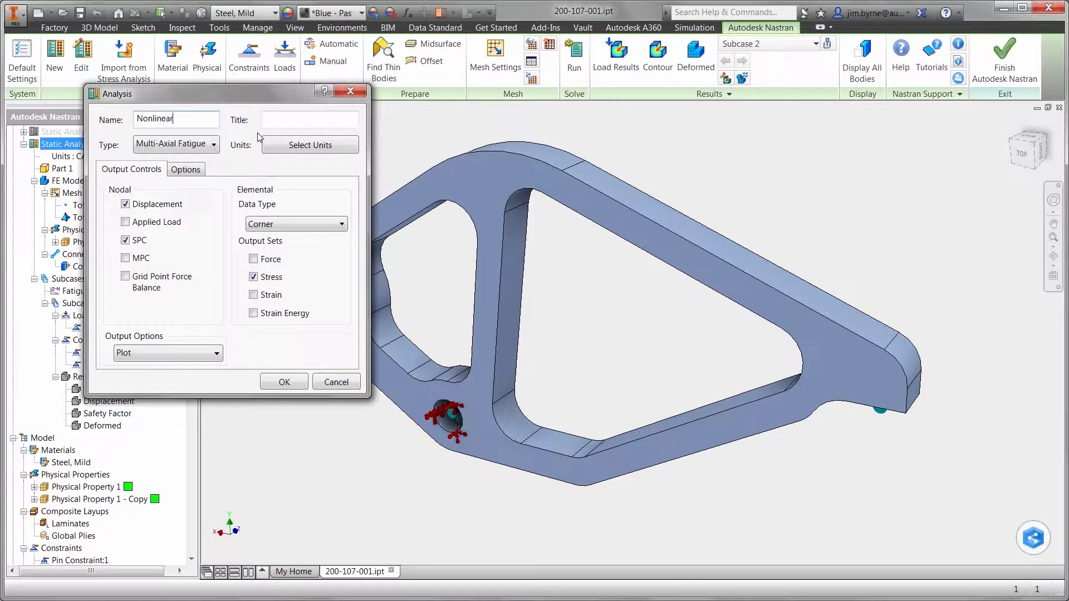
{"action": "left_click", "coordinate": [214, 144]}
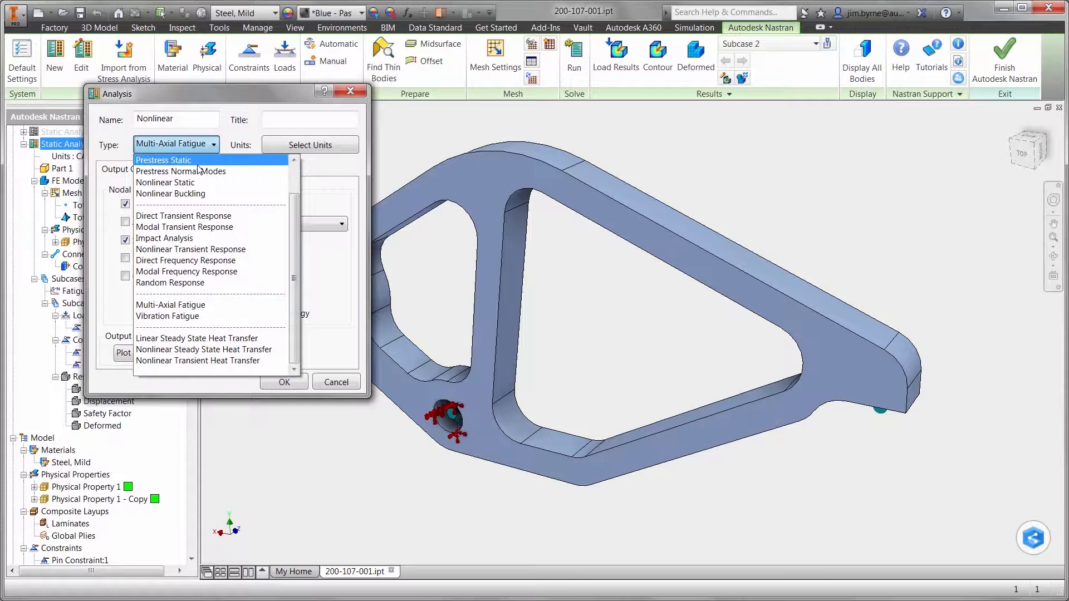
{"action": "left_click", "coordinate": [168, 157]}
{"action": "left_click", "coordinate": [262, 363]}
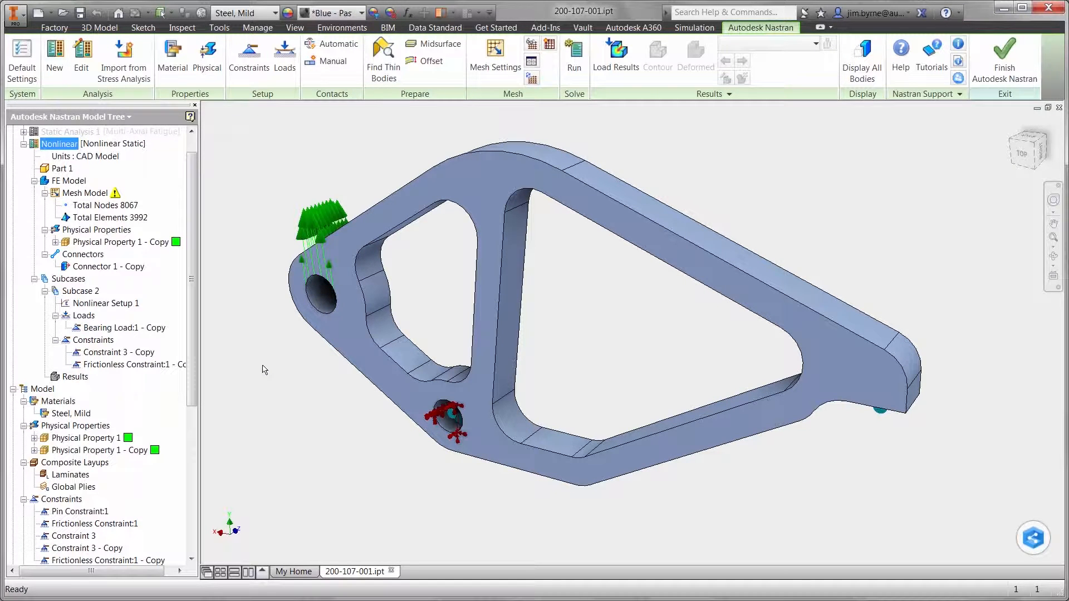
Assign a new material, Polyethylene - UHMW from the Autodesk Material Library, to the Nonlinear analysis's copied physical property
{"action": "right_click", "coordinate": [133, 242]}
{"action": "left_click", "coordinate": [148, 247]}
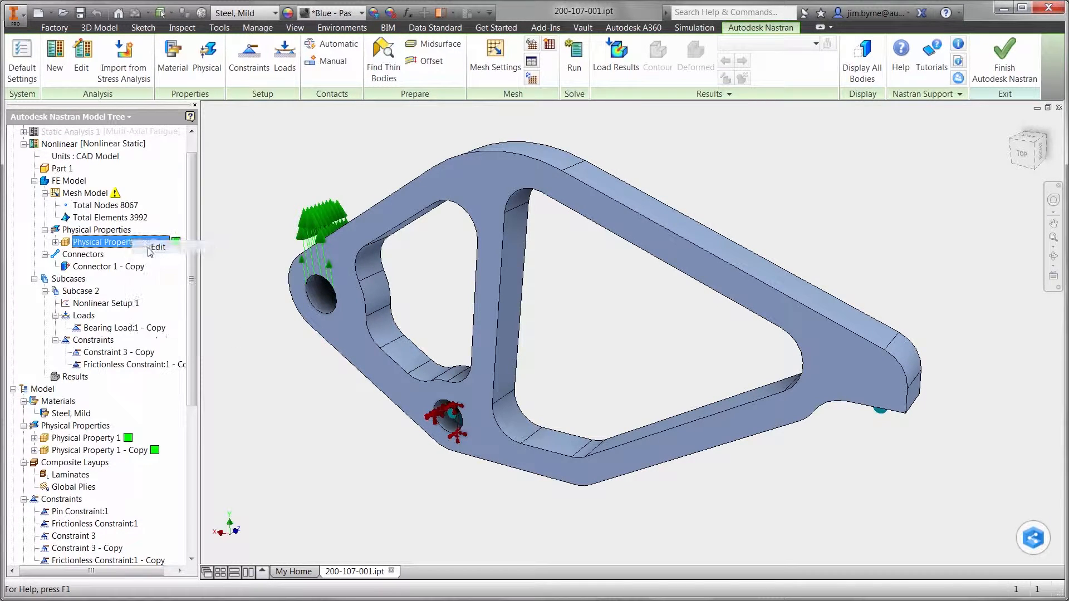
{"action": "left_click", "coordinate": [125, 333]}
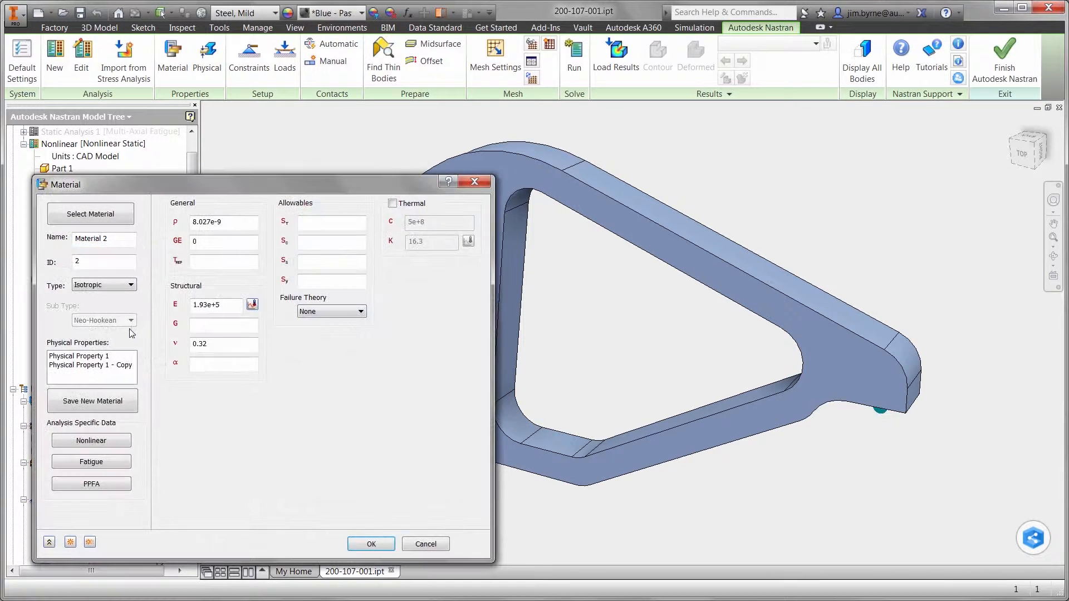
{"action": "left_click", "coordinate": [90, 214]}
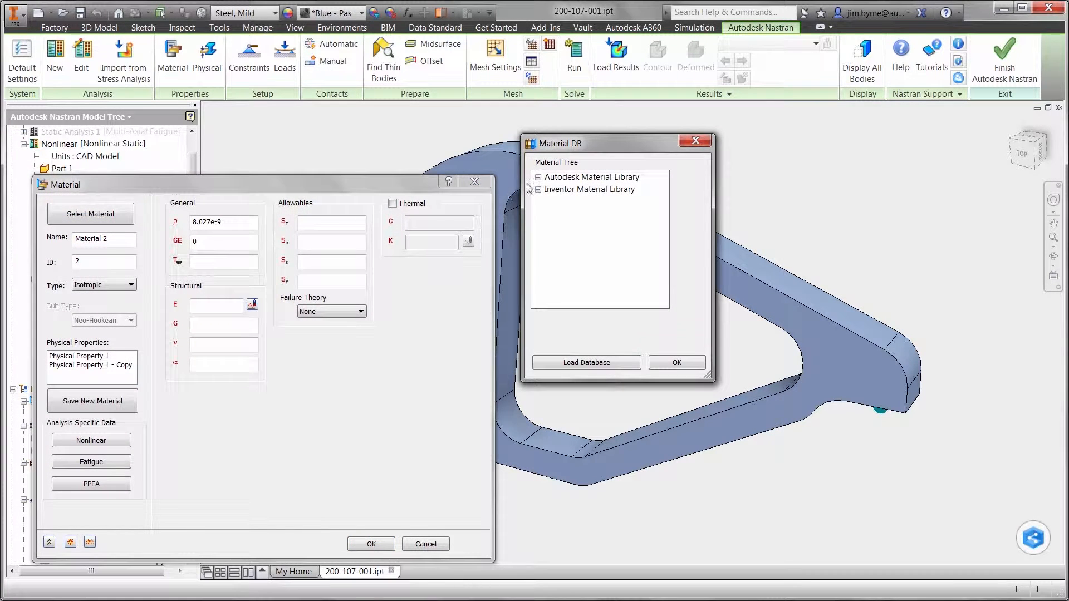
{"action": "left_click", "coordinate": [538, 177]}
{"action": "left_click", "coordinate": [558, 202]}
{"action": "type", "text": "po"}
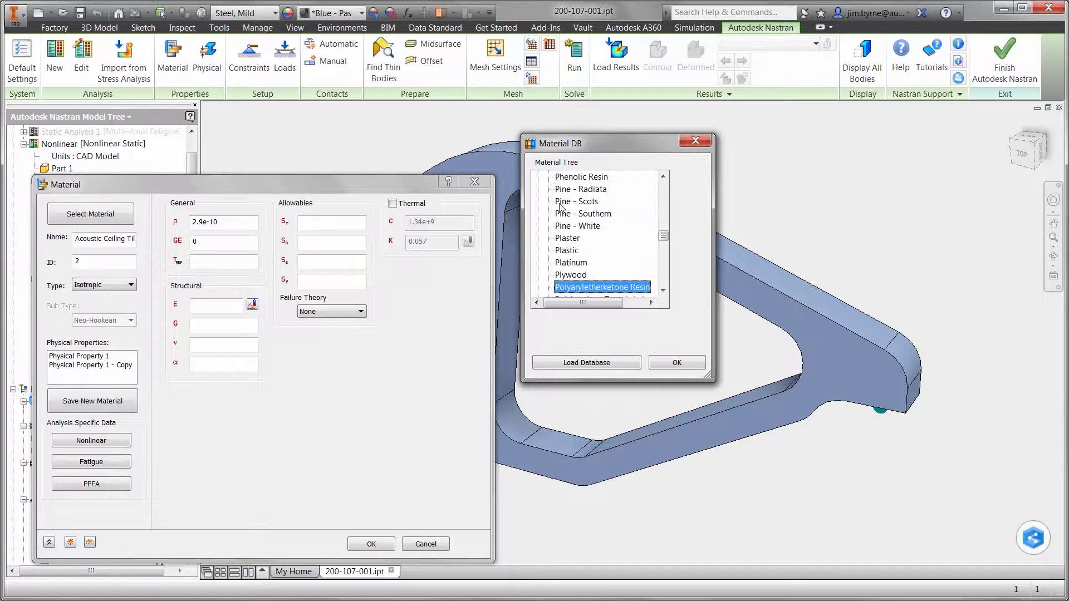
{"action": "scroll", "coordinate": [595, 235], "scroll_direction": "down", "scroll_amount": 2}
{"action": "scroll", "coordinate": [592, 235], "scroll_direction": "down", "scroll_amount": 1}
{"action": "left_click", "coordinate": [586, 276]}
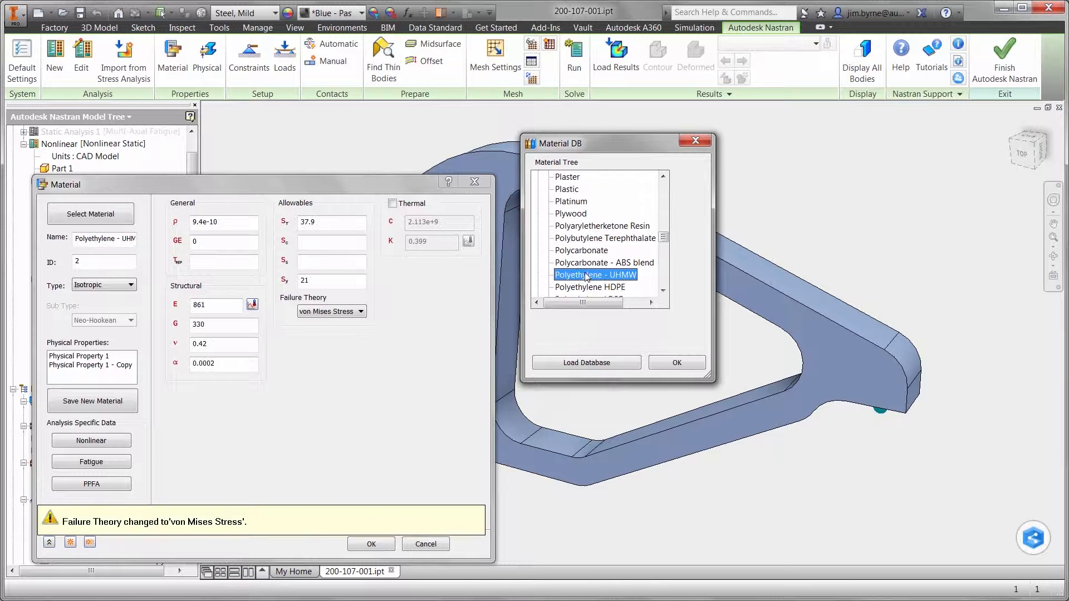
{"action": "left_click", "coordinate": [674, 362]}
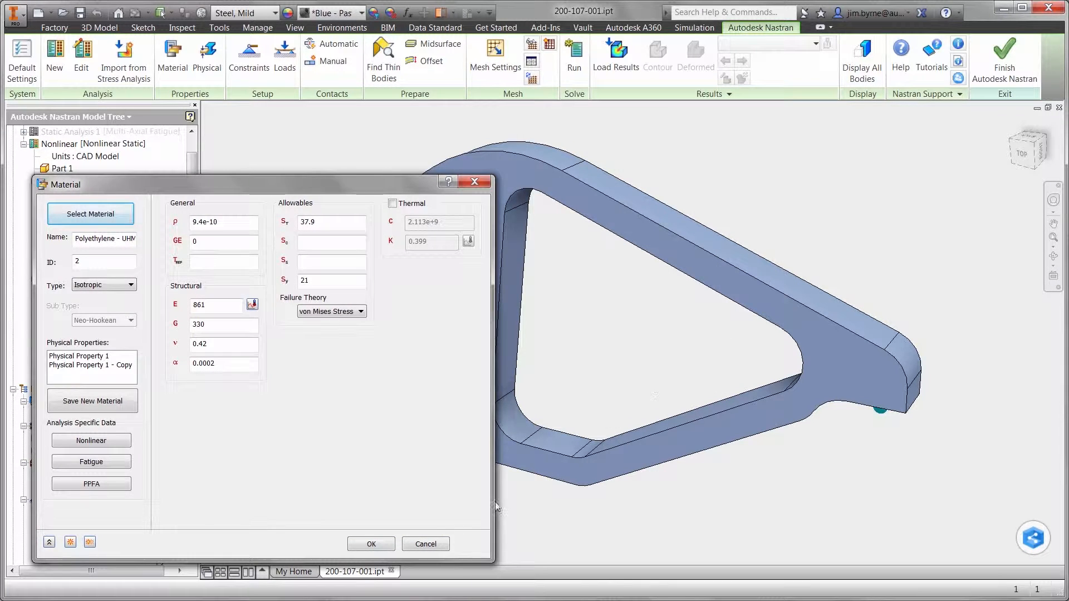
{"action": "left_click", "coordinate": [385, 544]}
{"action": "left_click", "coordinate": [208, 545]}
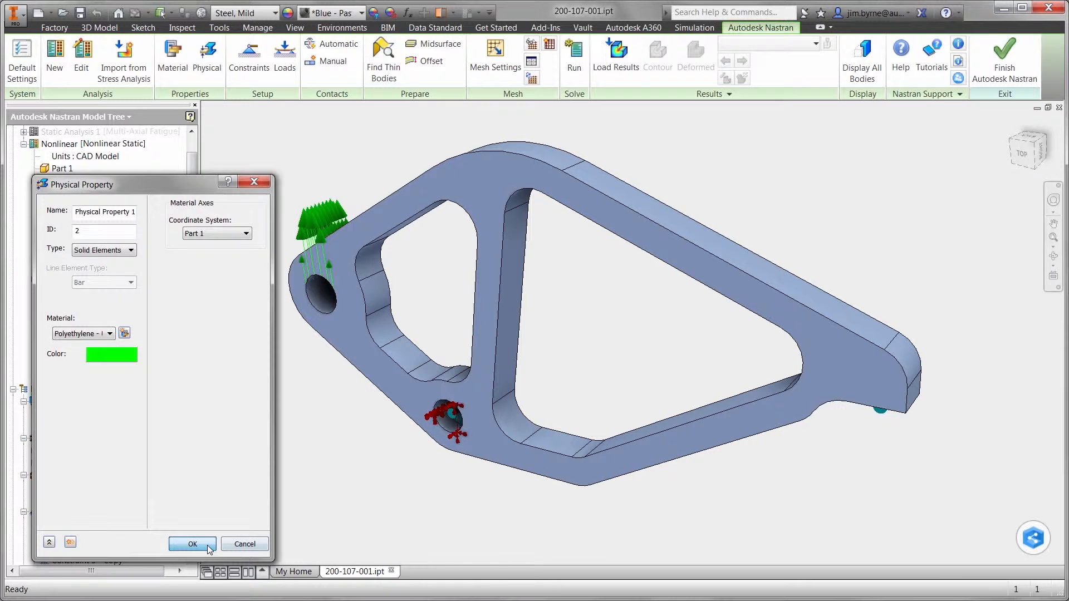
Configure Nonlinear Setup 1 with 30 increments and intermediate output turned on
{"action": "right_click", "coordinate": [119, 306]}
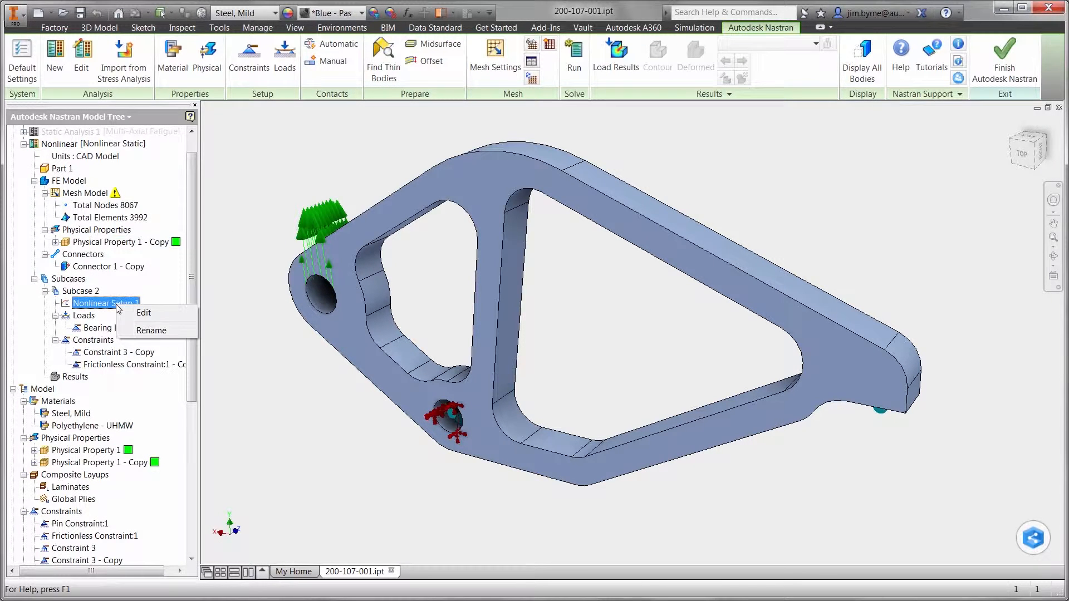
{"action": "left_click", "coordinate": [143, 313]}
{"action": "double_click", "coordinate": [200, 233]}
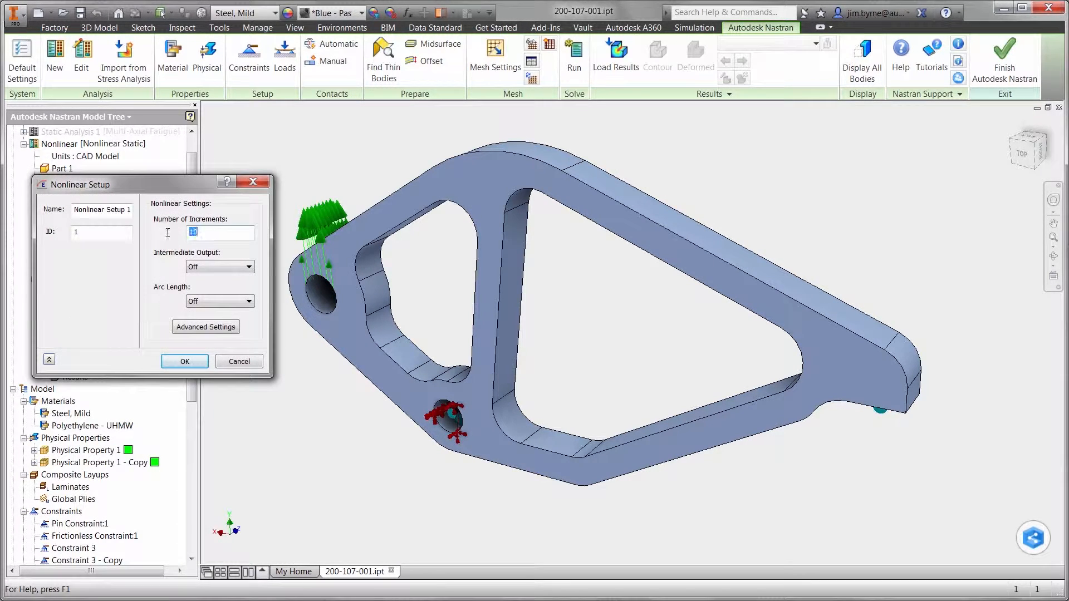
{"action": "left_click", "coordinate": [220, 267]}
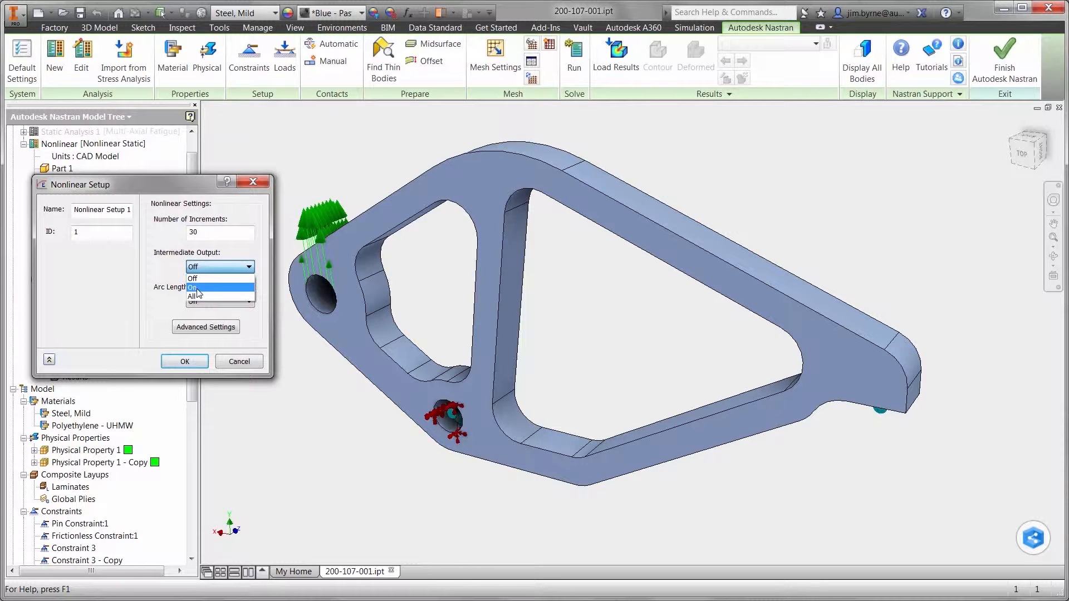
{"action": "left_click", "coordinate": [217, 278]}
{"action": "left_click", "coordinate": [196, 362]}
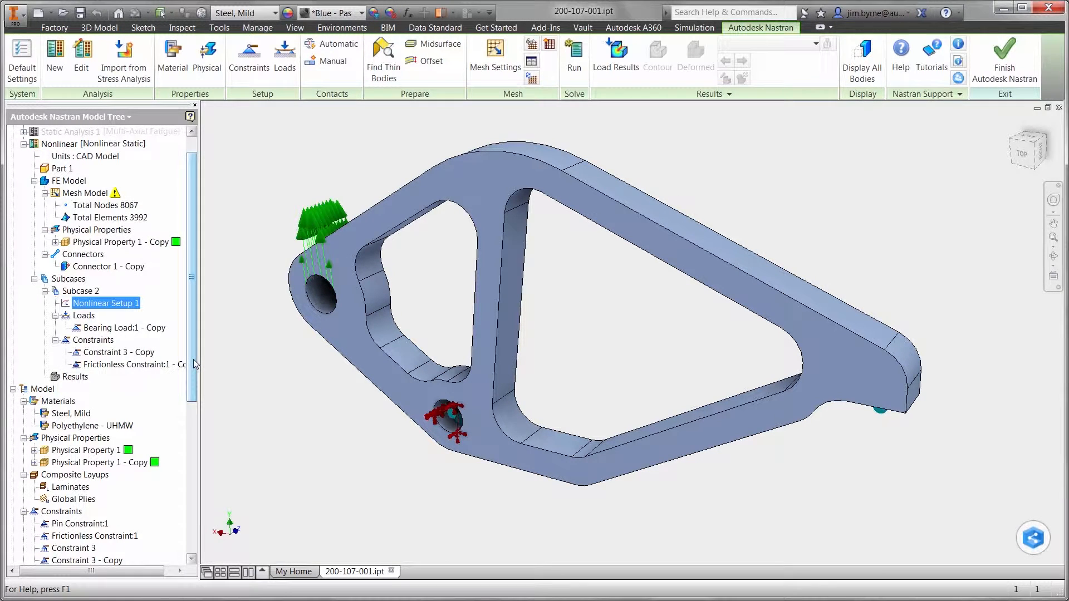
Set the Fy component of the Nonlinear analysis's bearing load to 2000 N
{"action": "right_click", "coordinate": [314, 232]}
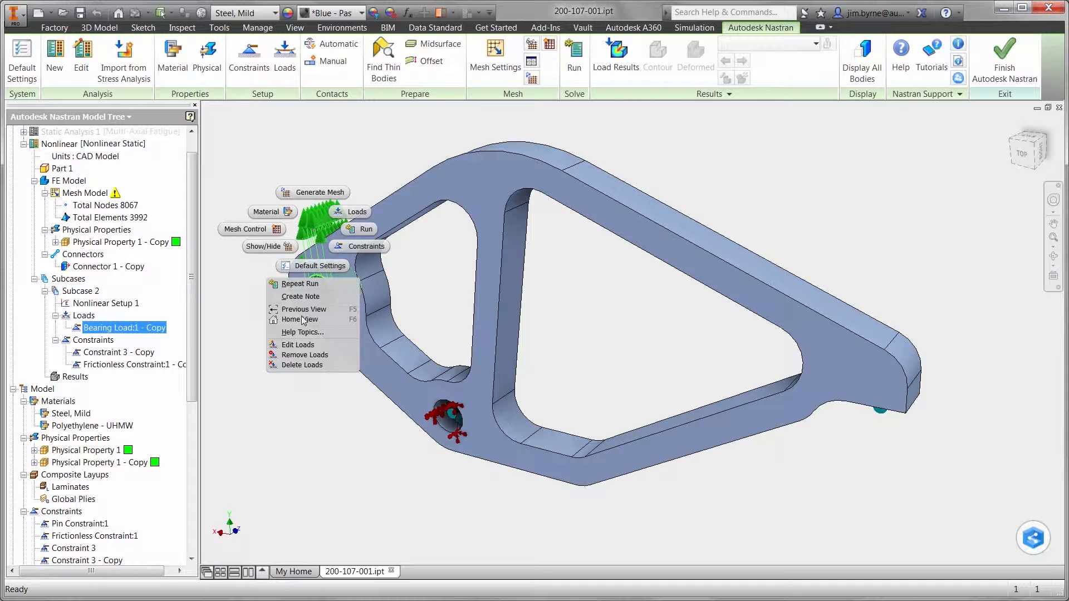
{"action": "left_click", "coordinate": [298, 345]}
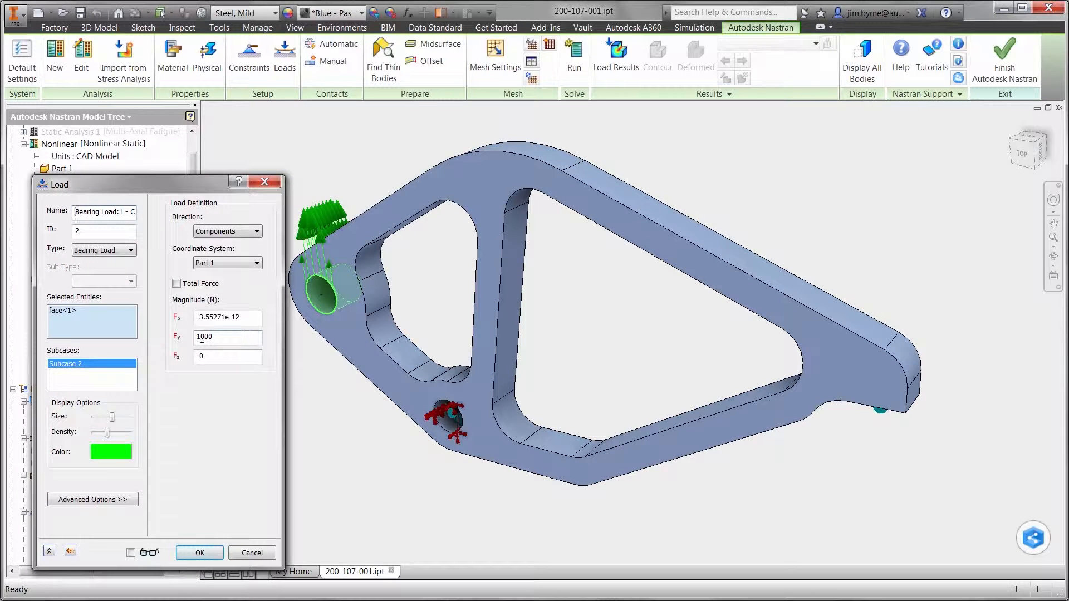
{"action": "left_click_drag", "start_coordinate": [202, 337], "coordinate": [196, 338]}
{"action": "type", "text": "2"}
{"action": "left_click", "coordinate": [201, 553]}
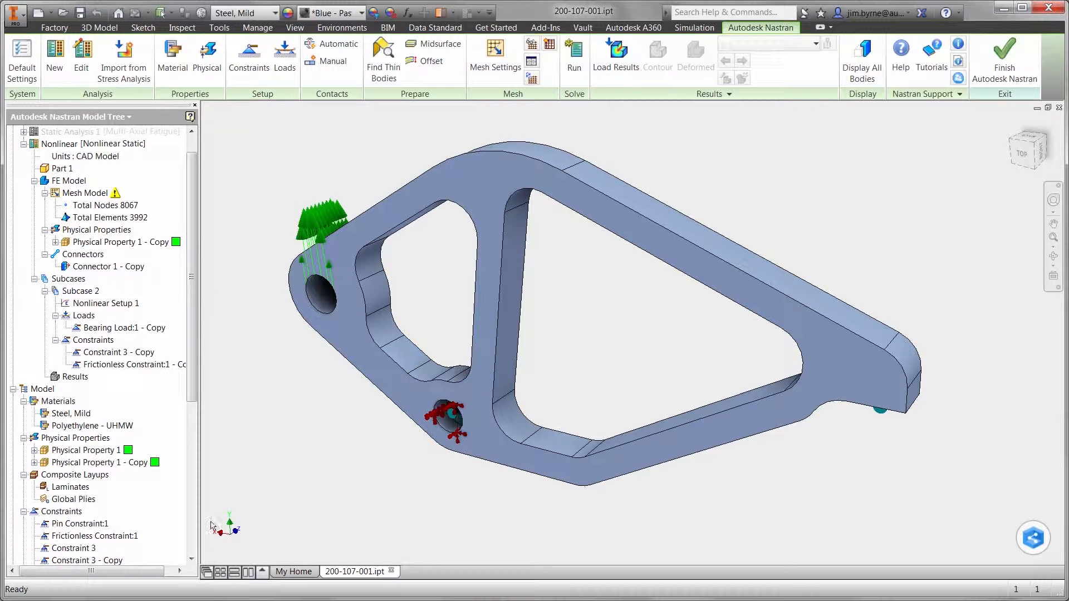
Generate the mesh for the Nonlinear analysis and run the solver
{"action": "right_click", "coordinate": [274, 382]}
{"action": "left_click", "coordinate": [268, 342]}
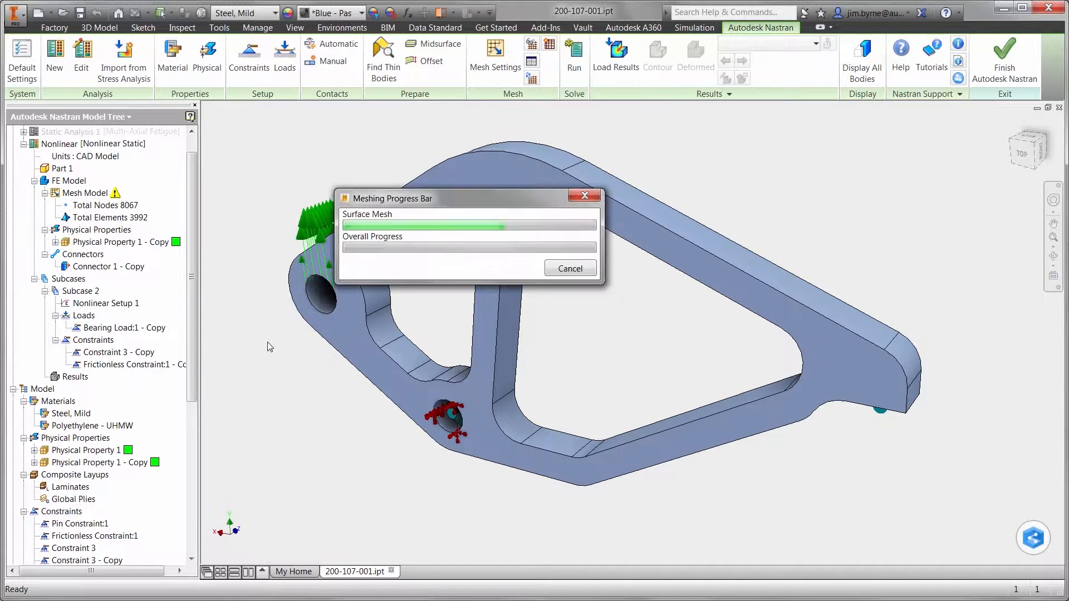
{"action": "right_click", "coordinate": [289, 347]}
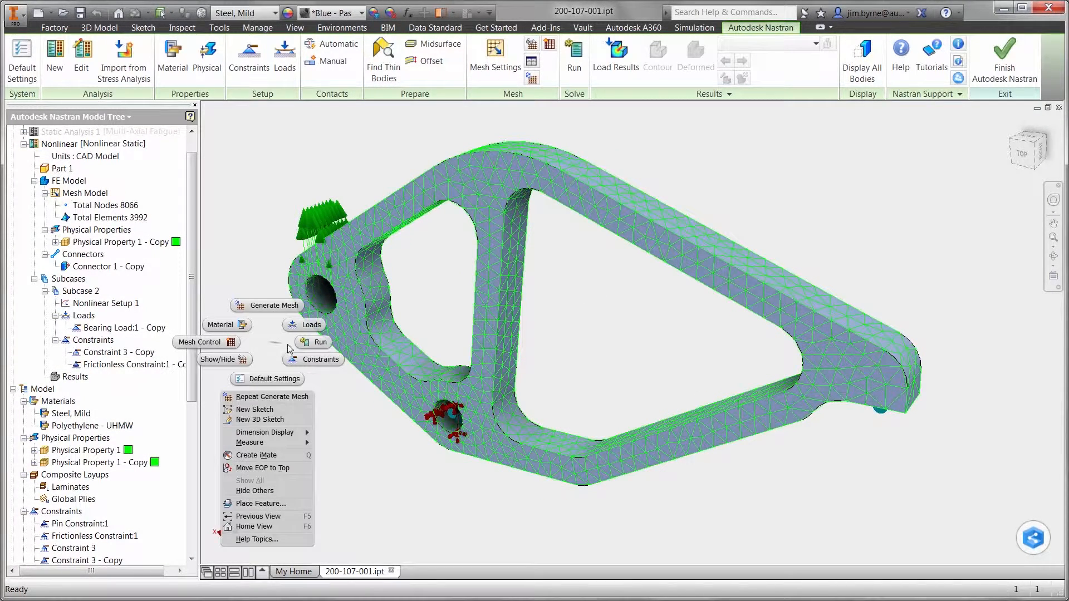
{"action": "left_click", "coordinate": [302, 349]}
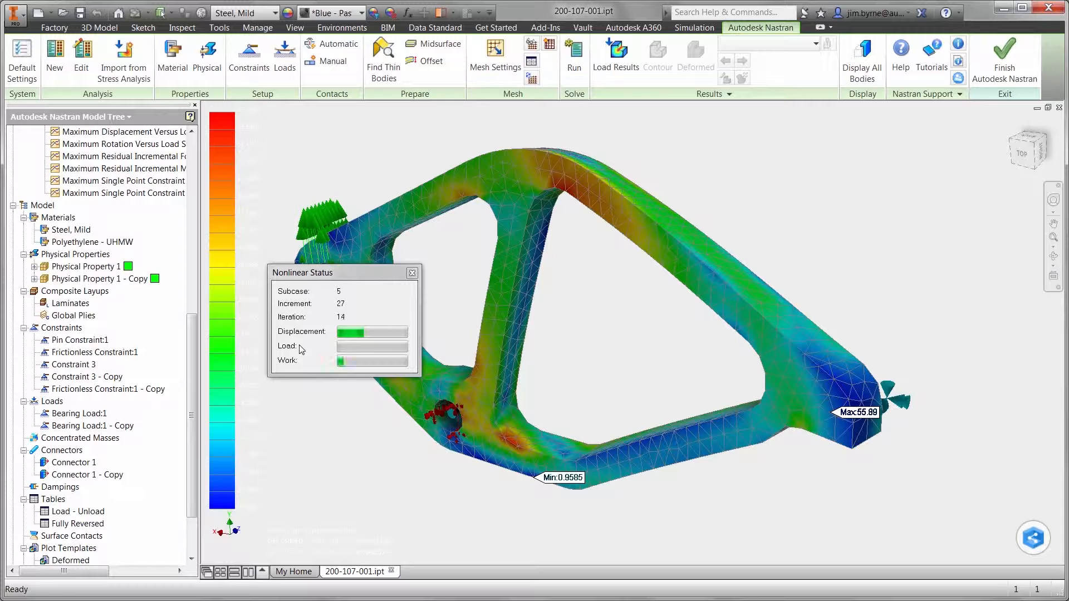
Examine the XY plot of maximum displacement versus load scale factor while the nonlinear analysis solves
{"action": "scroll", "coordinate": [166, 271], "scroll_direction": "up", "scroll_amount": 4}
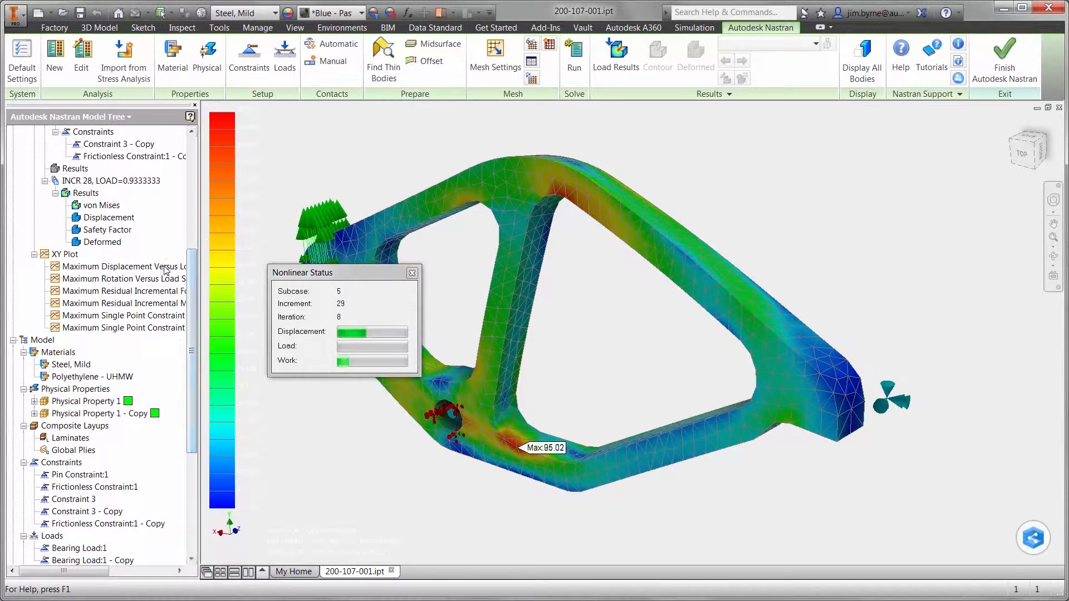
{"action": "double_click", "coordinate": [165, 268]}
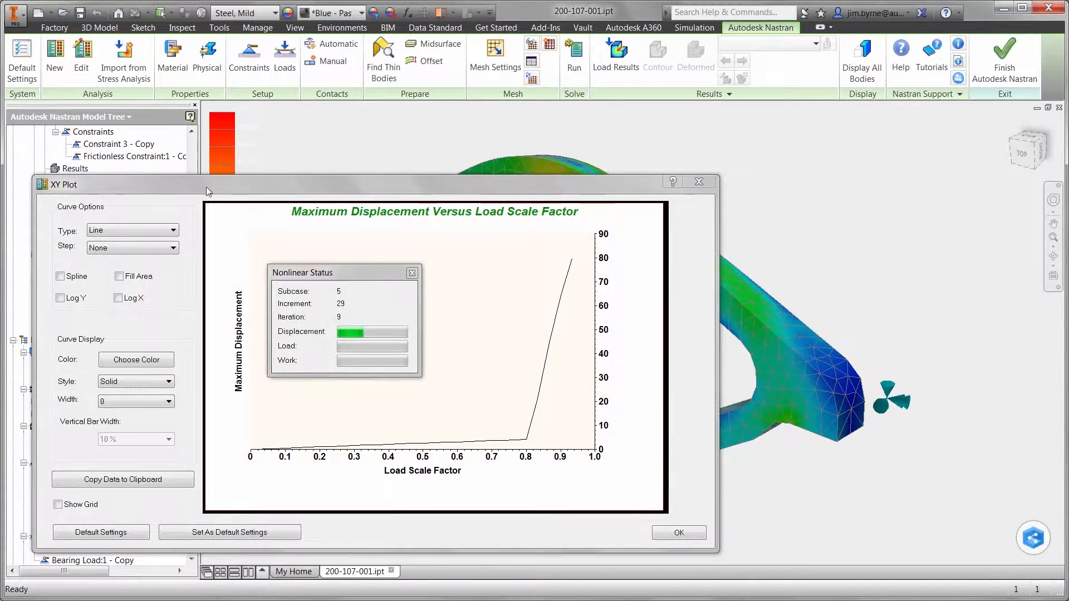
{"action": "left_click_drag", "start_coordinate": [206, 191], "coordinate": [334, 157]}
{"action": "mouse_move", "coordinate": [655, 409]}
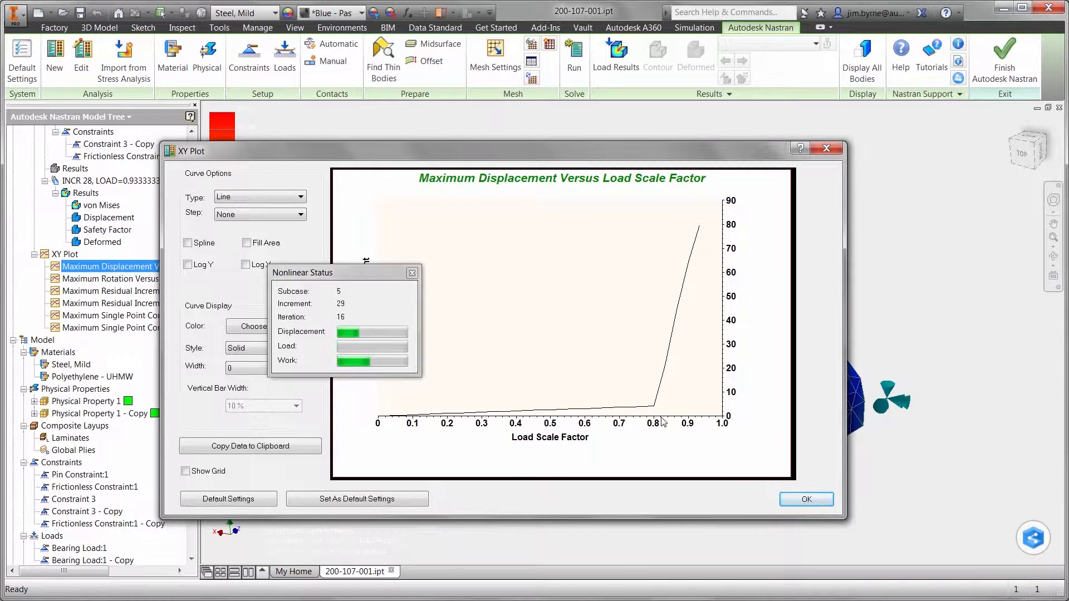
{"action": "left_click", "coordinate": [806, 500]}
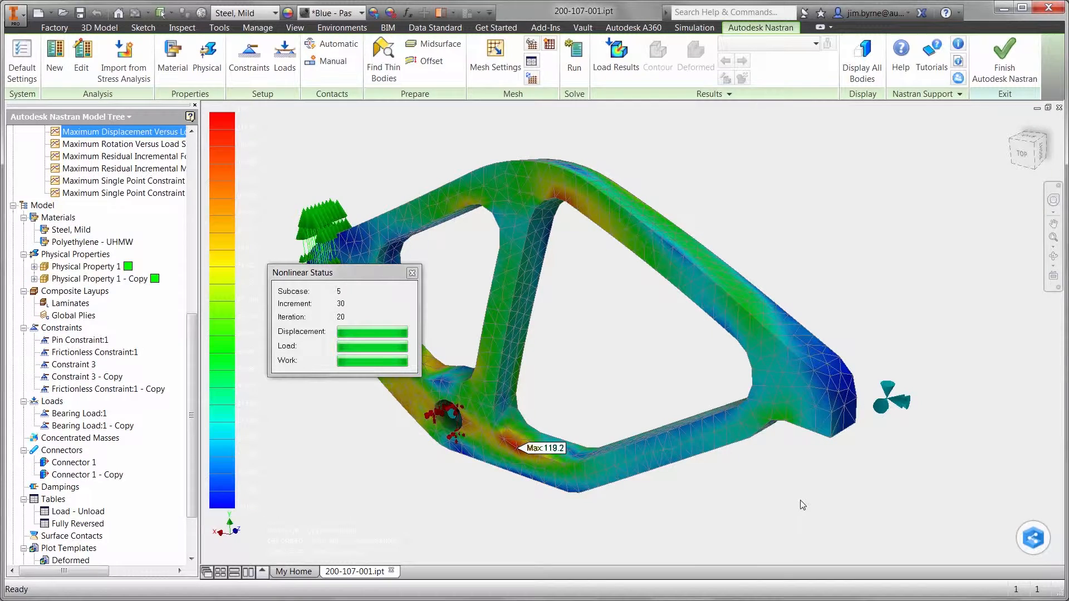
{"action": "left_click", "coordinate": [590, 379]}
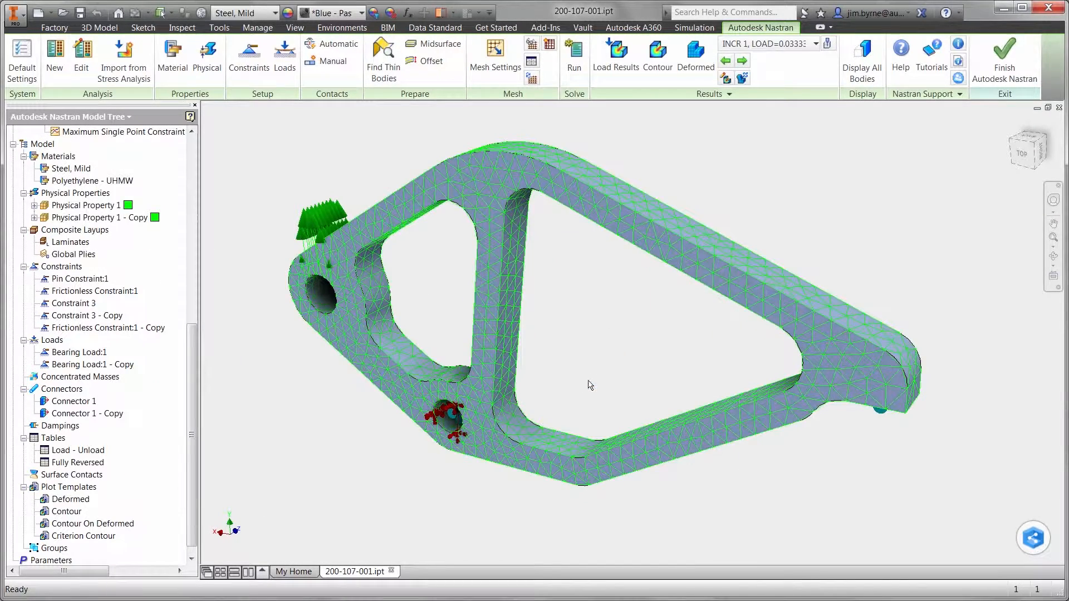
Open the multiset animation settings for the Nonlinear results and set the end set to INCR 30, LOAD=1.0
{"action": "scroll", "coordinate": [193, 315], "scroll_direction": "up", "scroll_amount": 6}
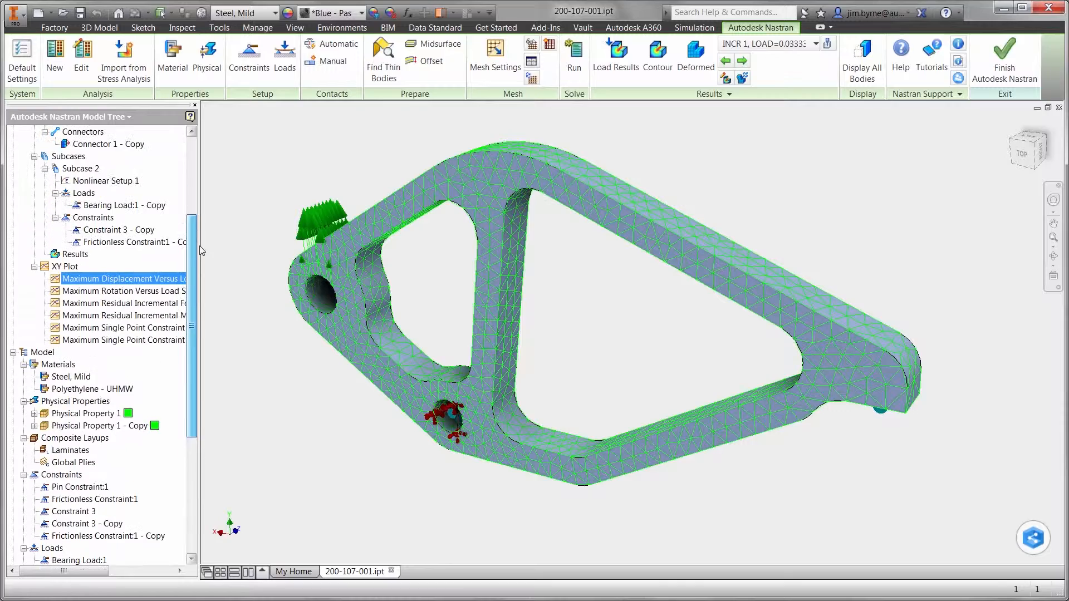
{"action": "right_click", "coordinate": [74, 255]}
{"action": "left_click", "coordinate": [118, 355]}
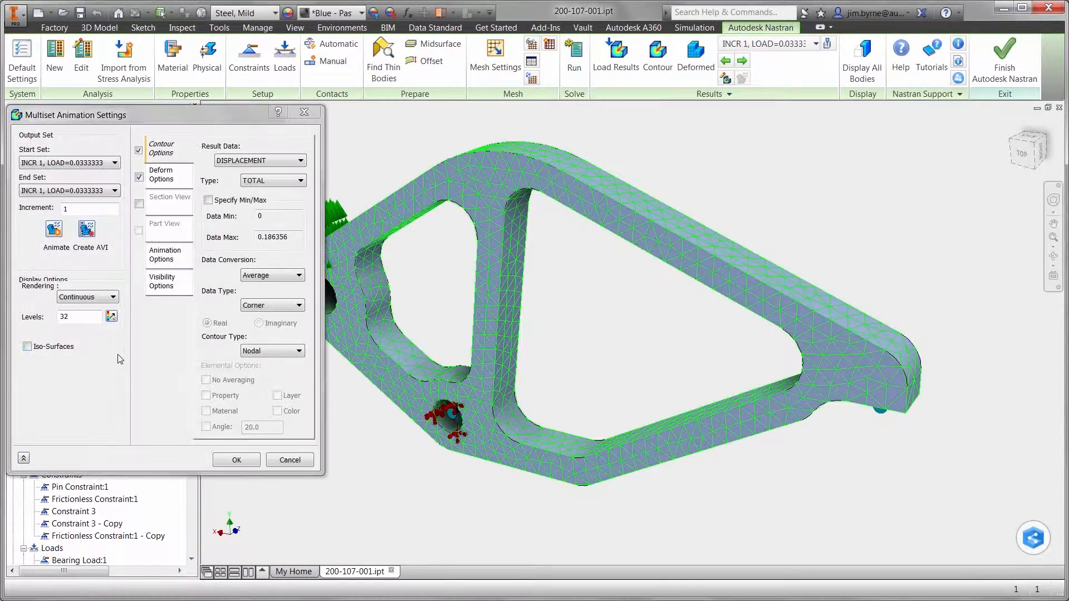
{"action": "left_click", "coordinate": [84, 191]}
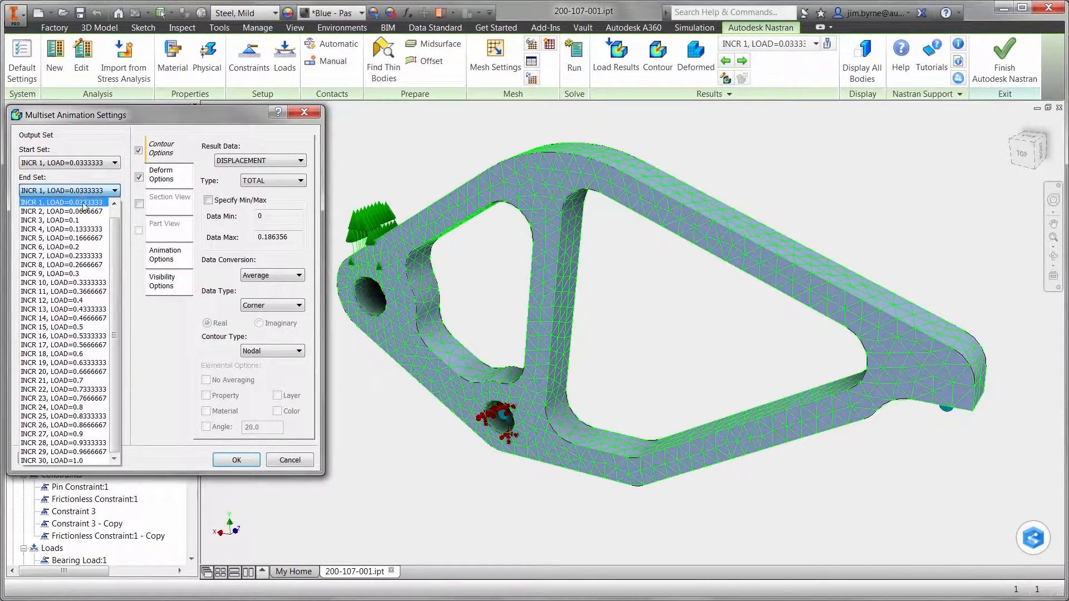
{"action": "left_click", "coordinate": [62, 462]}
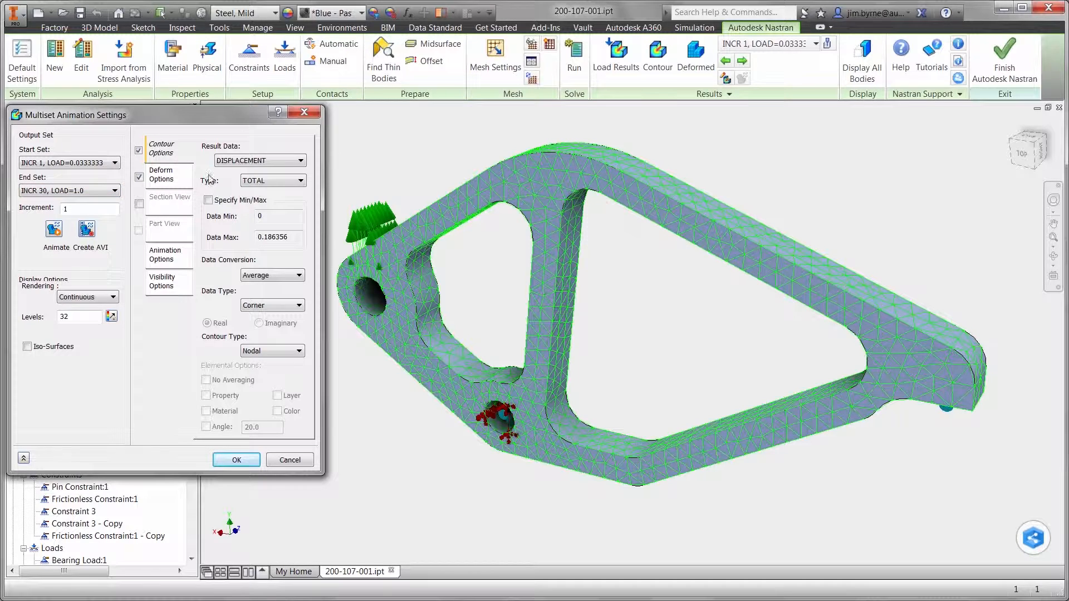
Set the animation's contour result to solid von Mises stress with a specified data maximum of 5
{"action": "left_click", "coordinate": [220, 161]}
{"action": "left_click", "coordinate": [240, 377]}
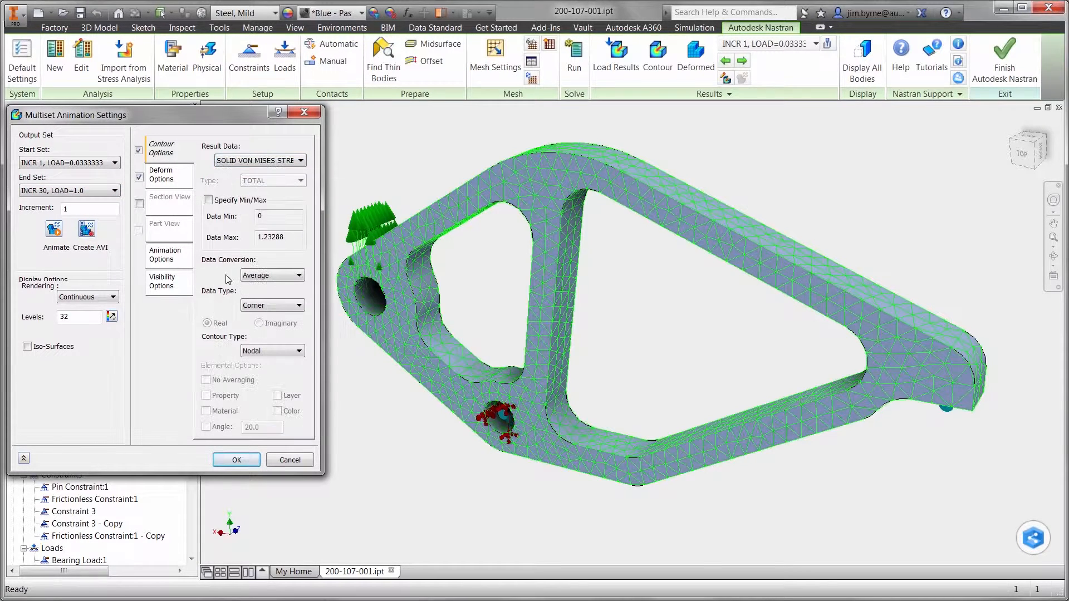
{"action": "left_click", "coordinate": [208, 200]}
{"action": "left_click_drag", "start_coordinate": [301, 237], "coordinate": [247, 239]}
{"action": "type", "text": "50"}
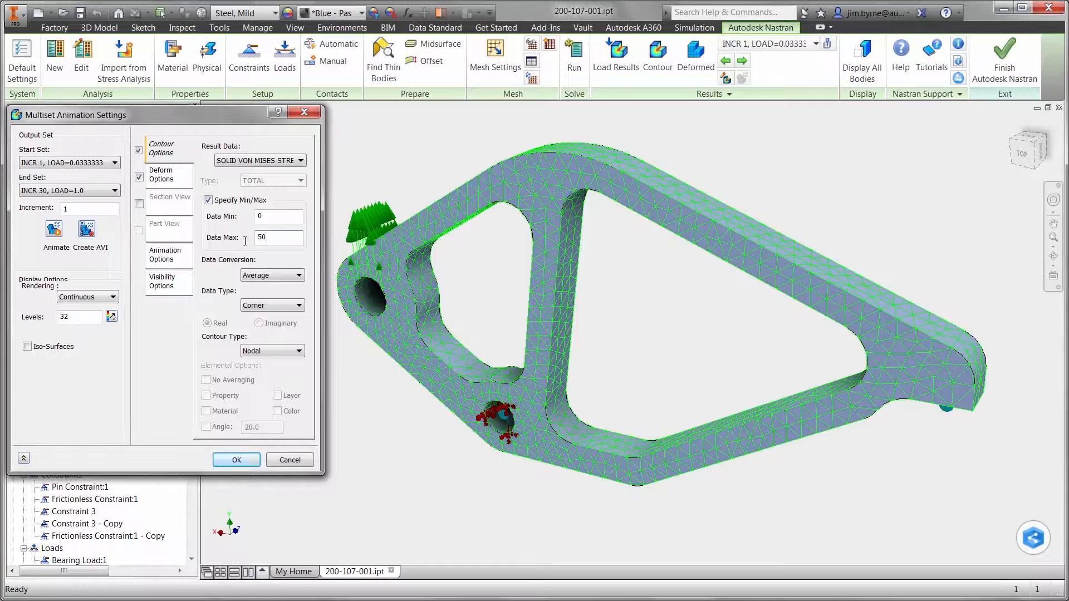
Set the deformation scale to Actual, play the multiset animation, stop it and accept the settings
{"action": "left_click", "coordinate": [166, 176]}
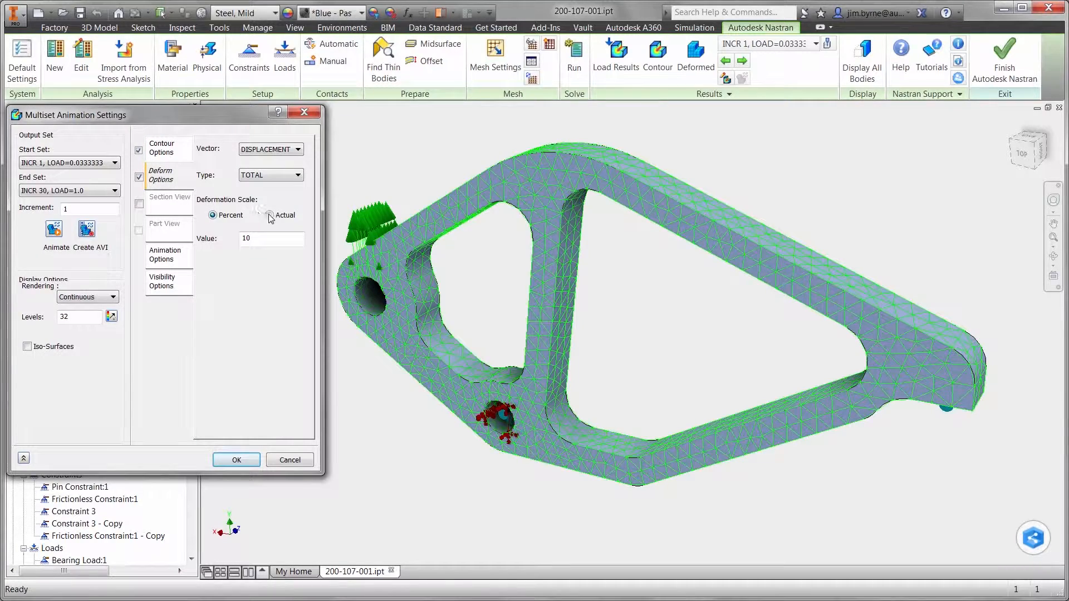
{"action": "left_click", "coordinate": [54, 229]}
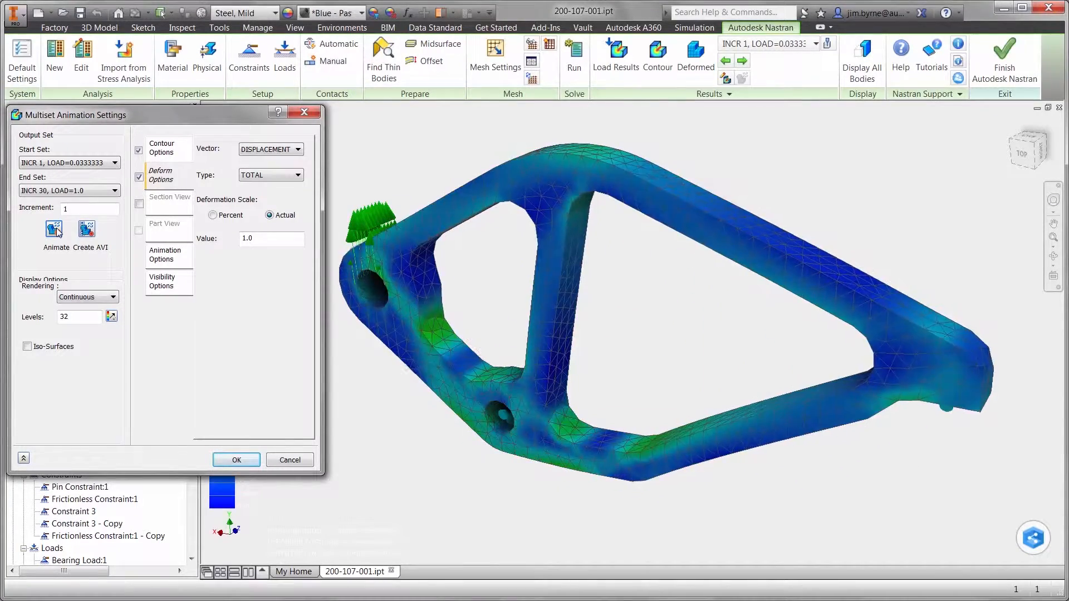
{"action": "left_click", "coordinate": [59, 232]}
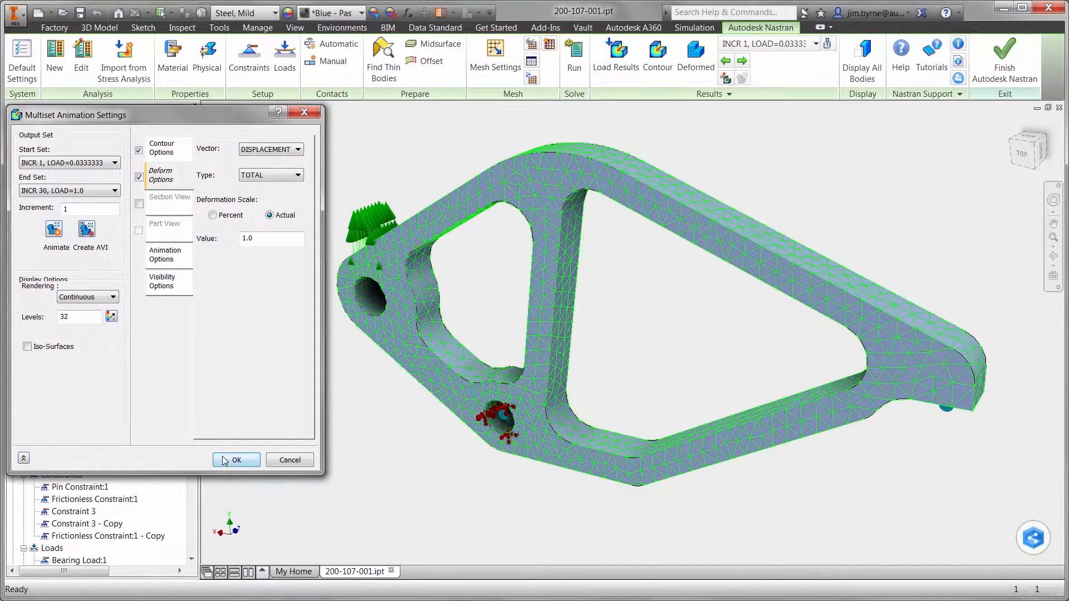
{"action": "left_click", "coordinate": [227, 460]}
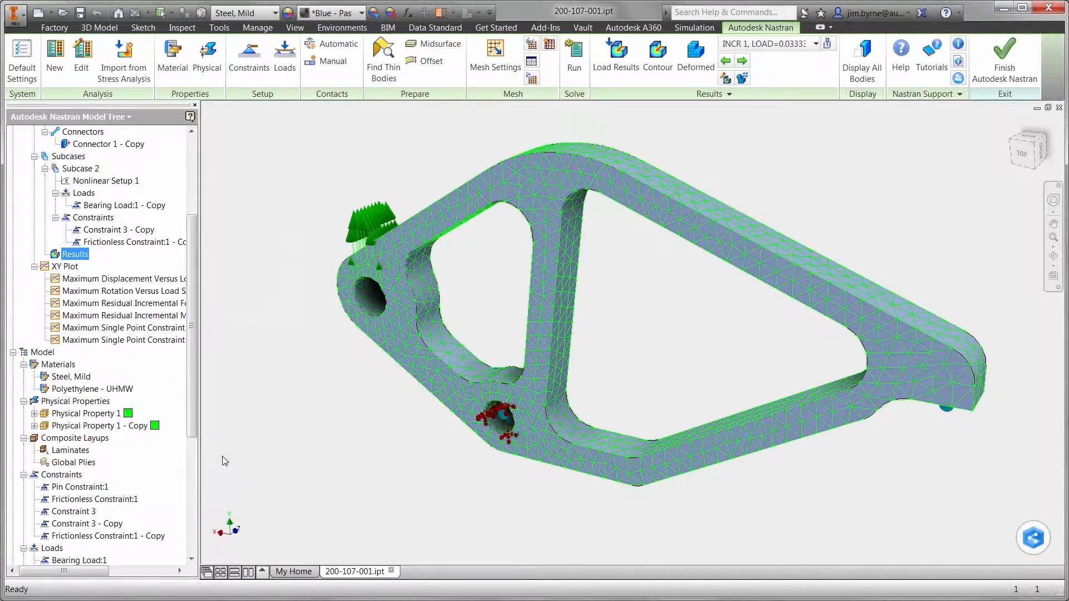
Check 200-107-001.ipt in to Vault with the comment "The clamp passed stress and fatigue studies using mild steel." and finish the Nastran environment
{"action": "left_click", "coordinate": [84, 117]}
{"action": "left_click", "coordinate": [36, 147]}
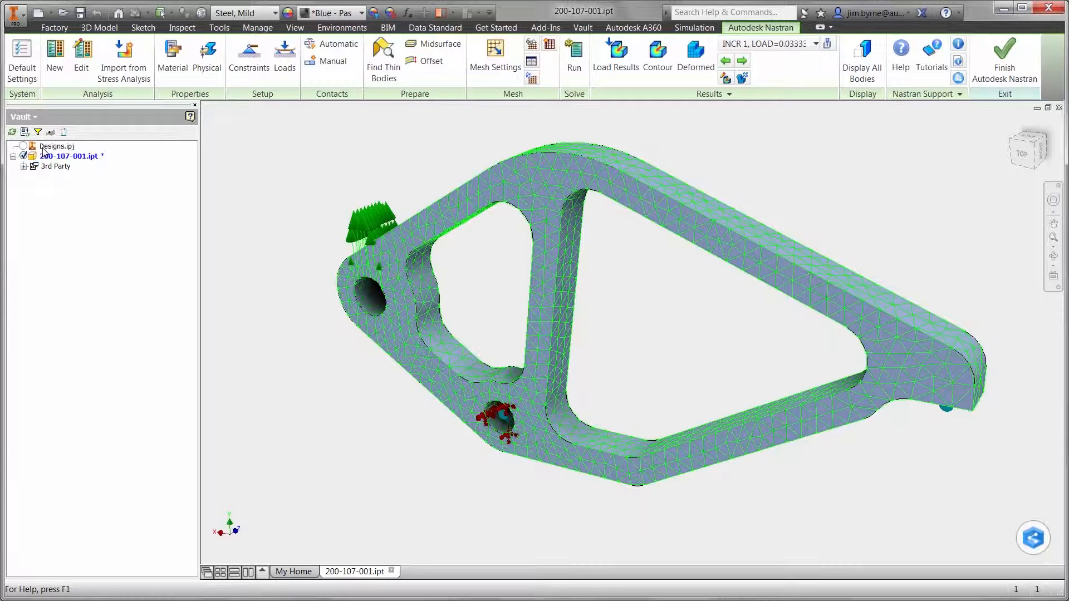
{"action": "right_click", "coordinate": [58, 156]}
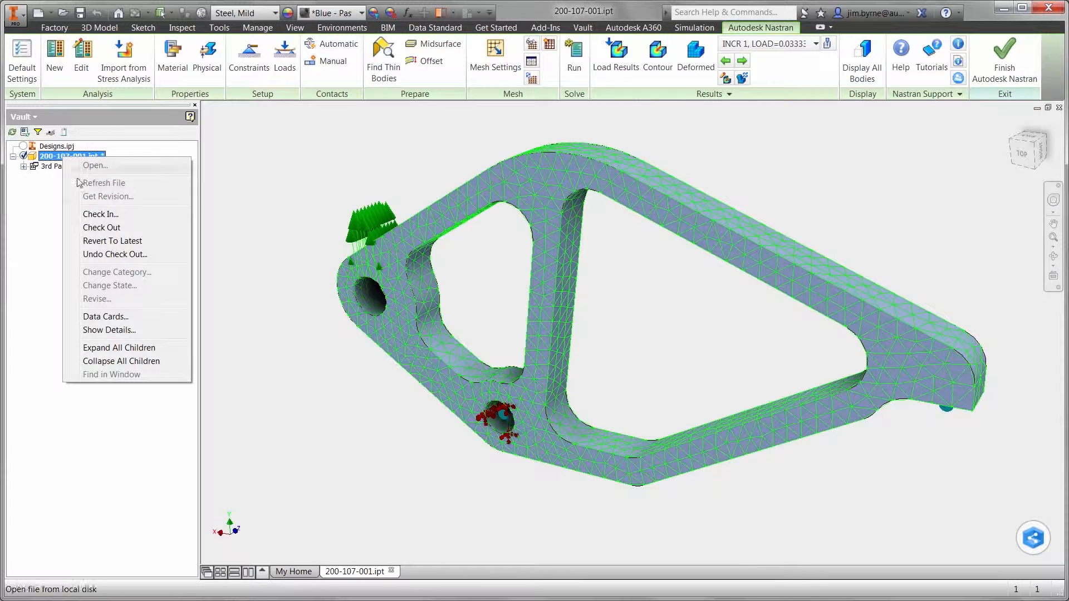
{"action": "left_click", "coordinate": [97, 218]}
{"action": "type", "text": "T"}
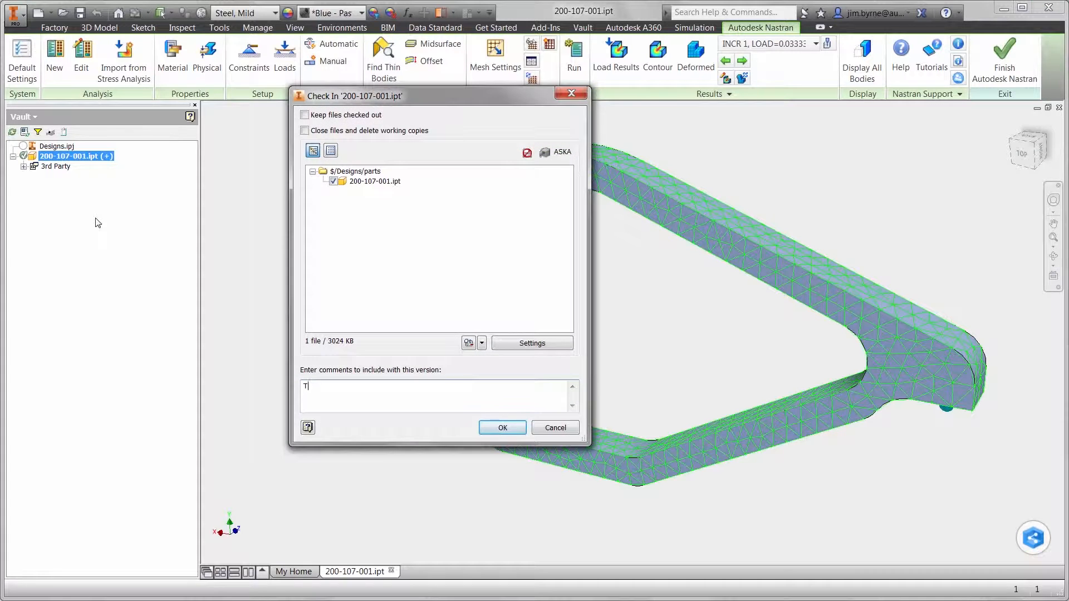
{"action": "type", "text": "he clamp passed stress and fatigue studies using mil"}
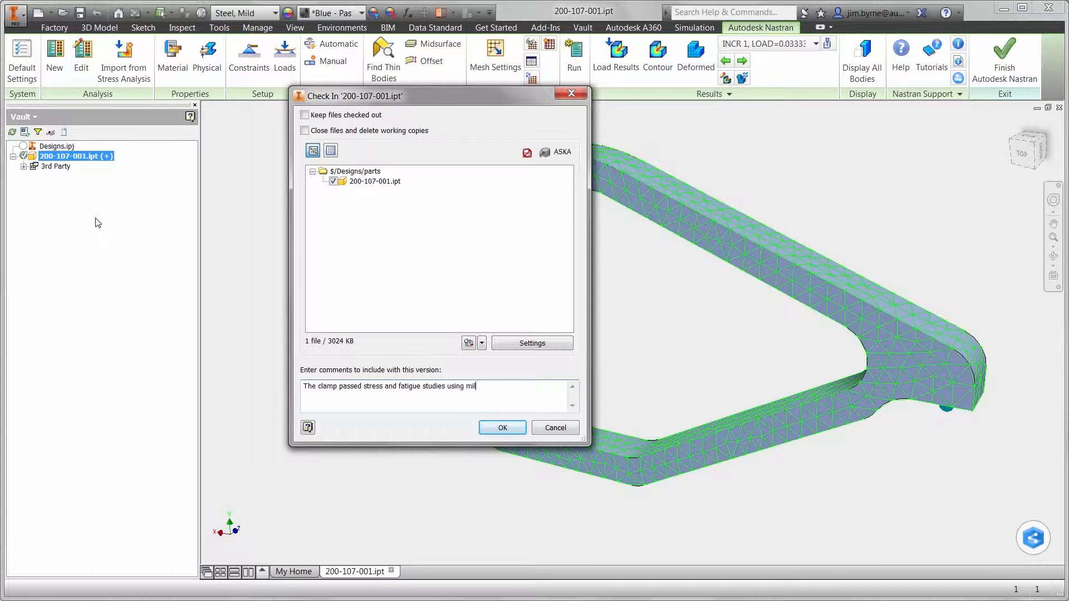
{"action": "type", "text": "d steel."}
{"action": "left_click", "coordinate": [505, 429]}
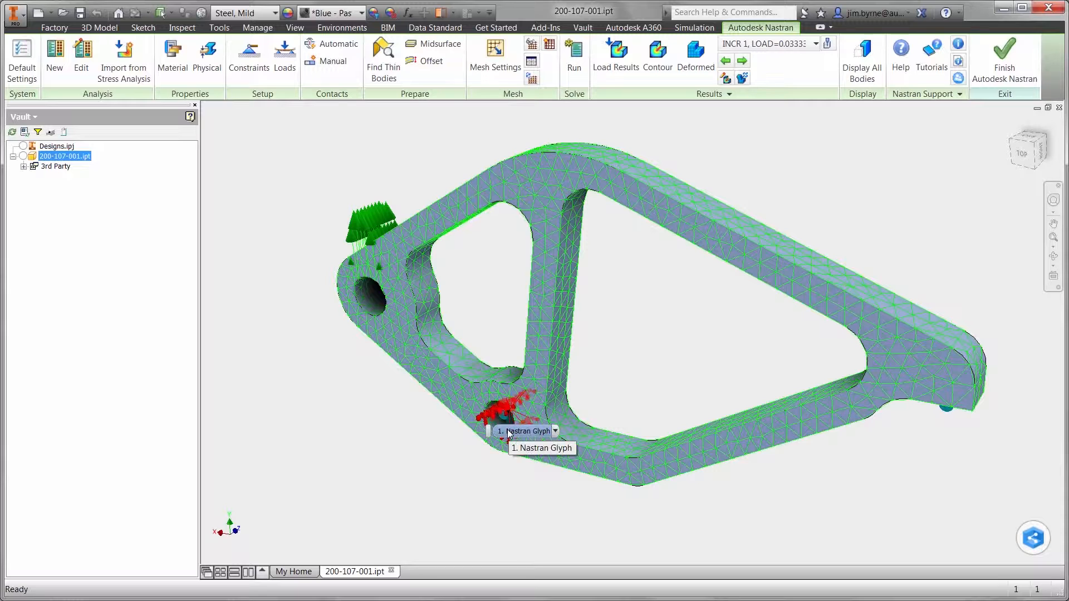
{"action": "left_click", "coordinate": [984, 80]}
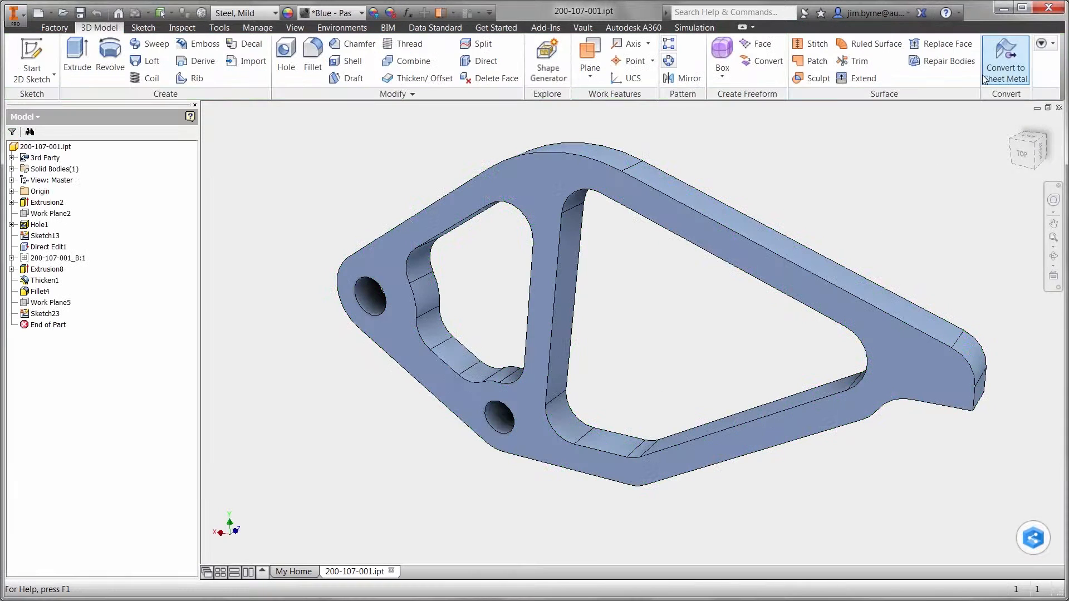